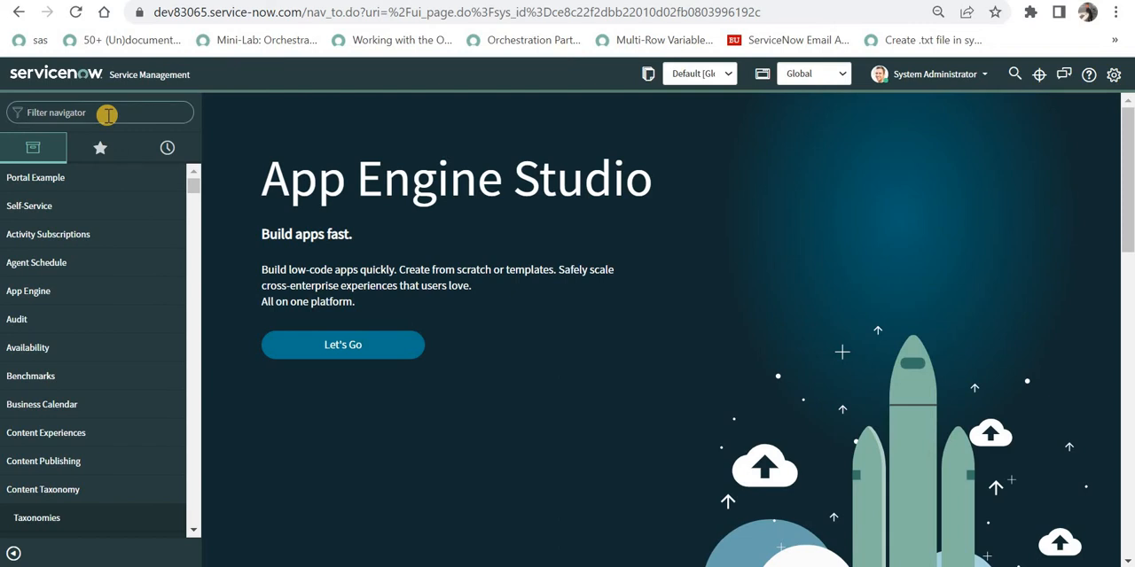
# Filter the application navigator for "email pr" and open the Email Properties page.
pyautogui.write('ema')
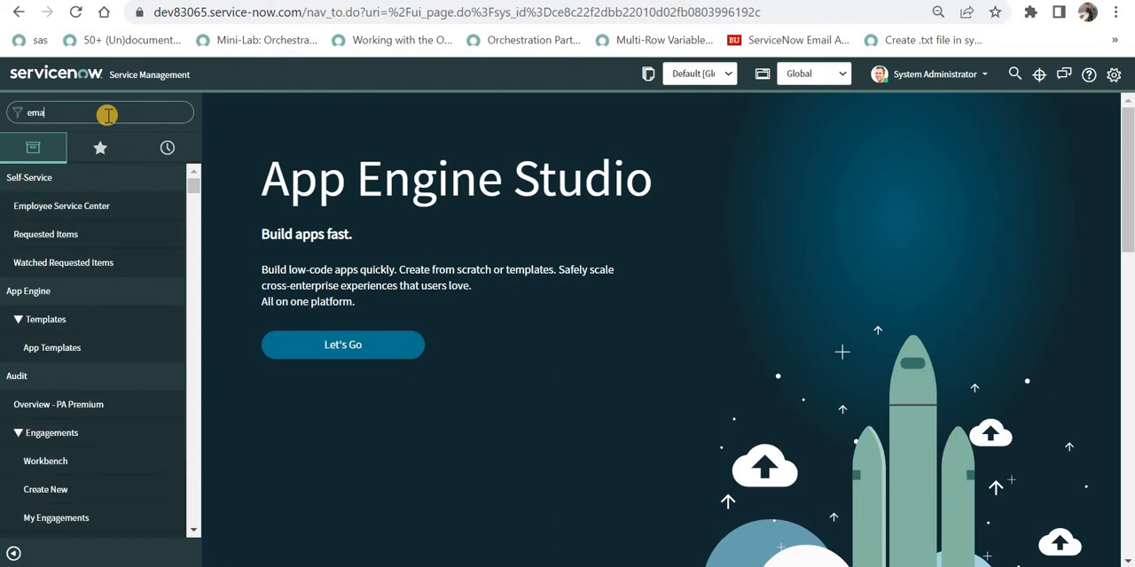
pyautogui.write('il pr')
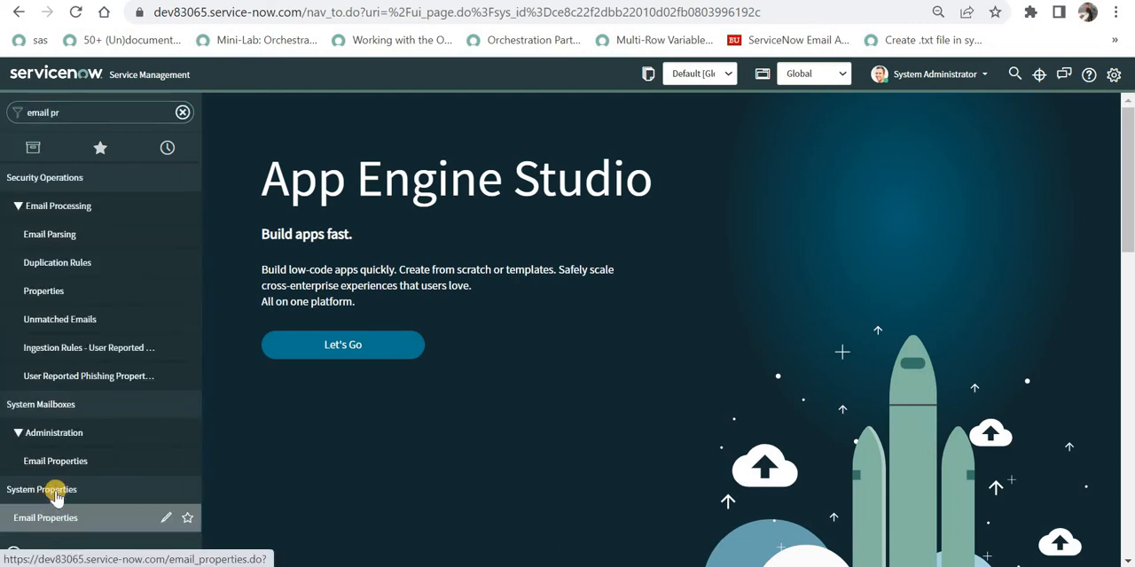
pyautogui.click(49, 516)
# Examine the inbound email settings for reply and forward subject prefixes and email receiving.
pyautogui.click(773, 309)
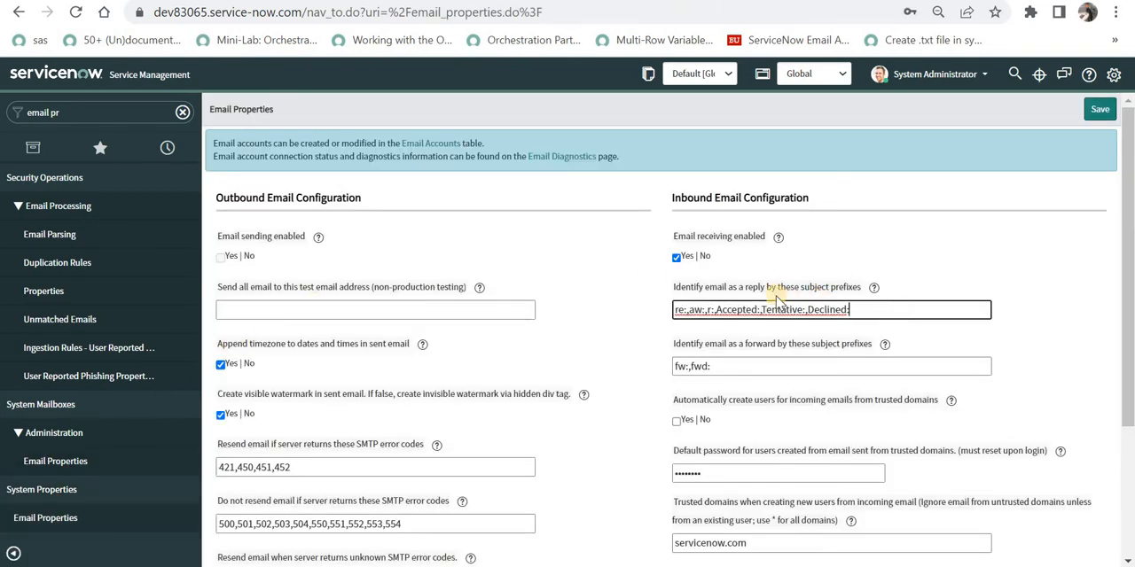
pyautogui.click(725, 367)
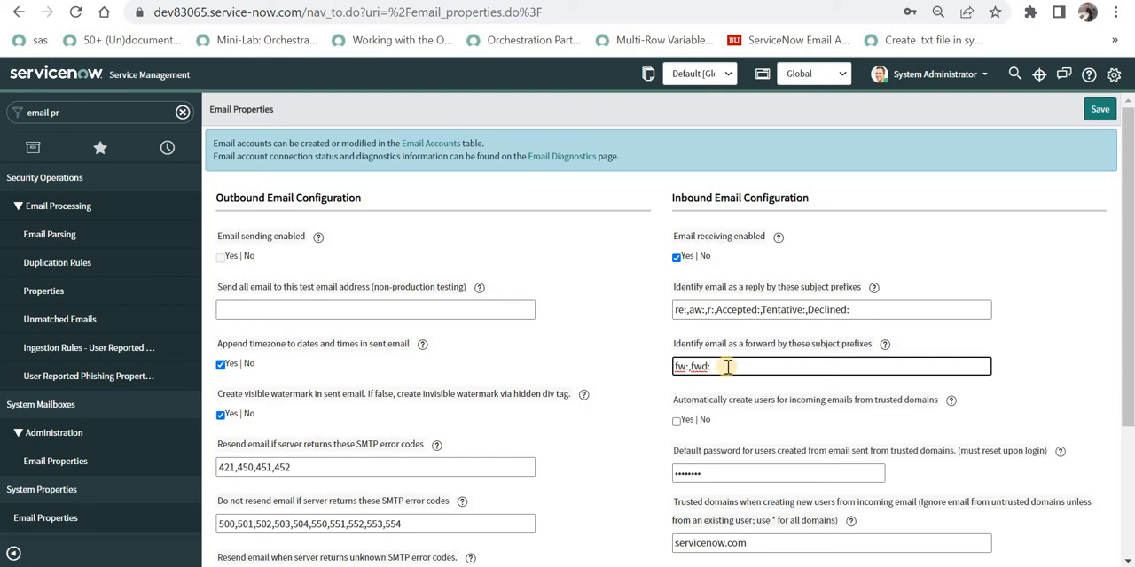
pyautogui.write(',')
pyautogui.press('BackSpace')
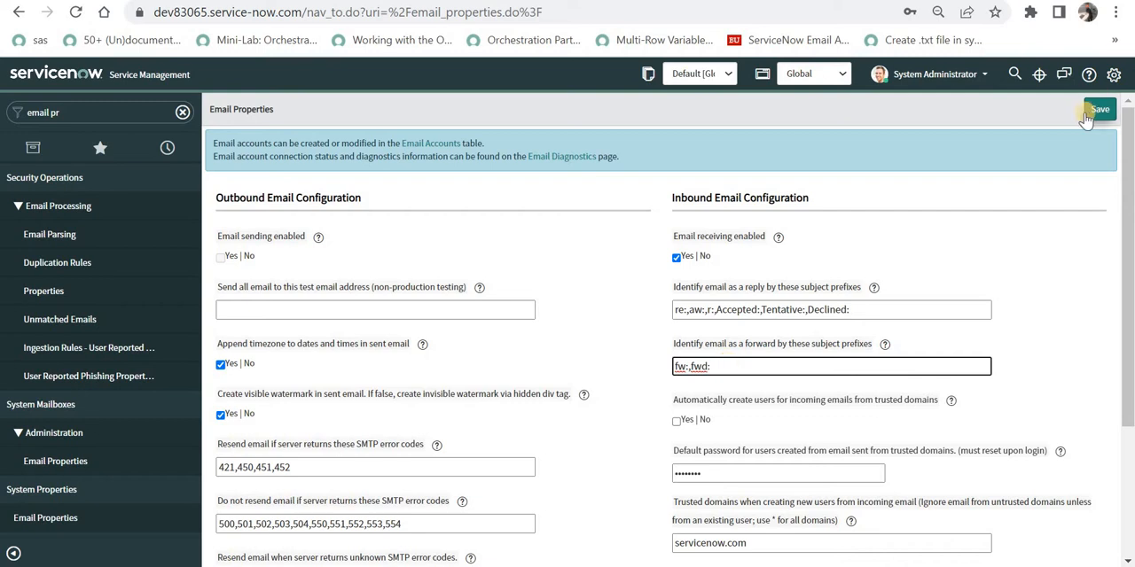
pyautogui.click(677, 257)
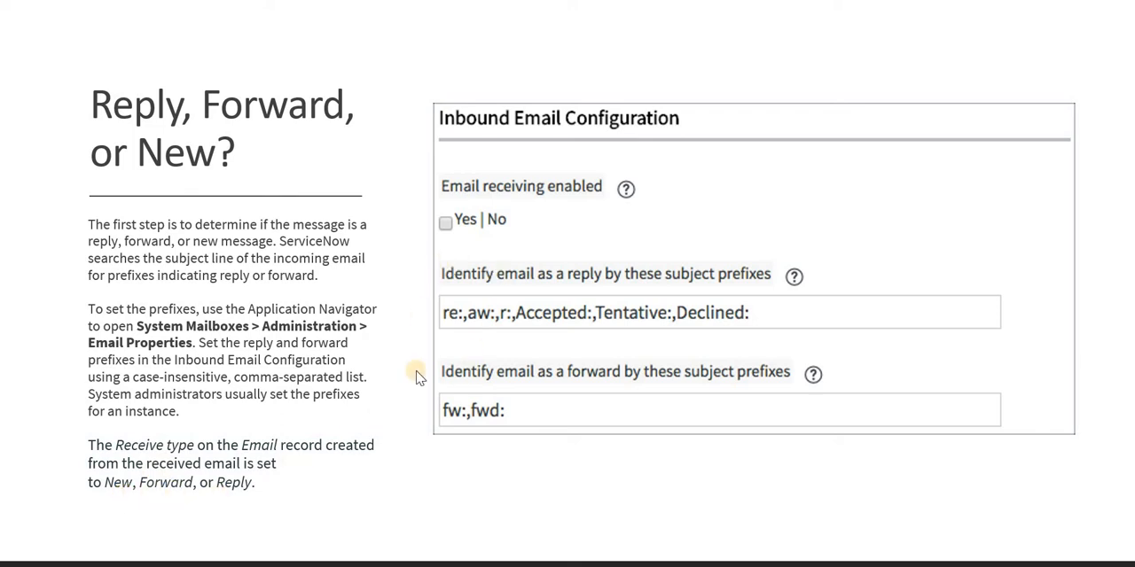
pyautogui.click(570, 376)
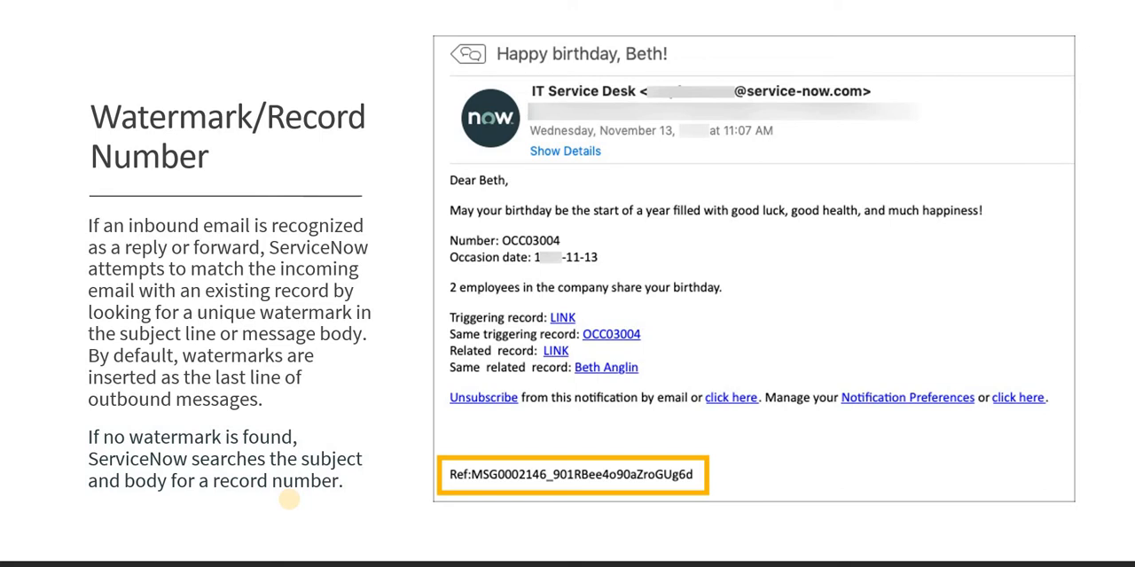
pyautogui.press('Right')
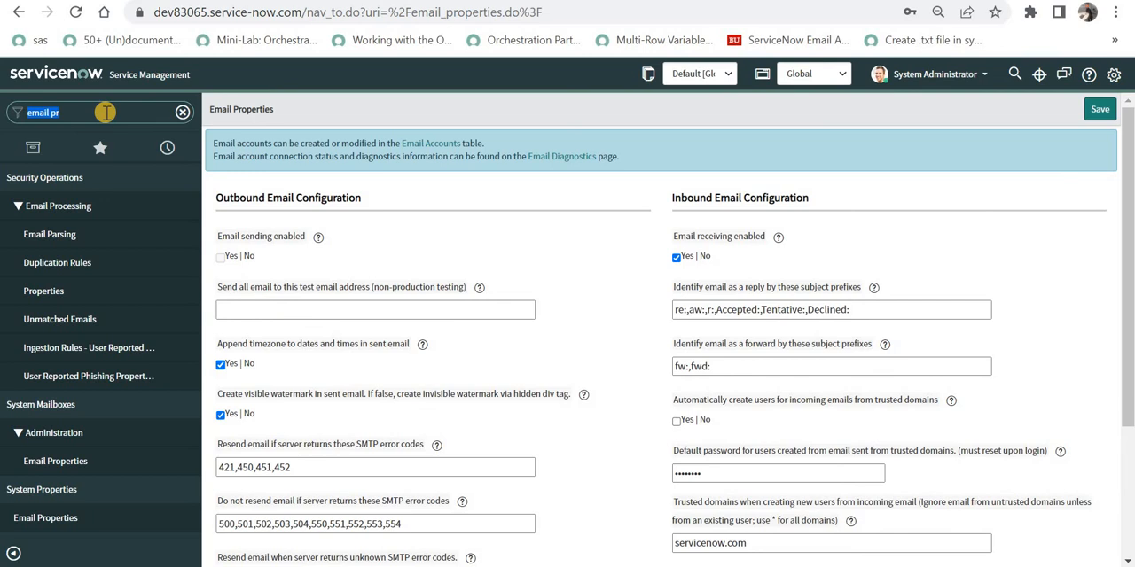
# Filter the navigator for "flow des" and open Flow Designer.
pyautogui.doubleClick(106, 112)
pyautogui.write('flow des')
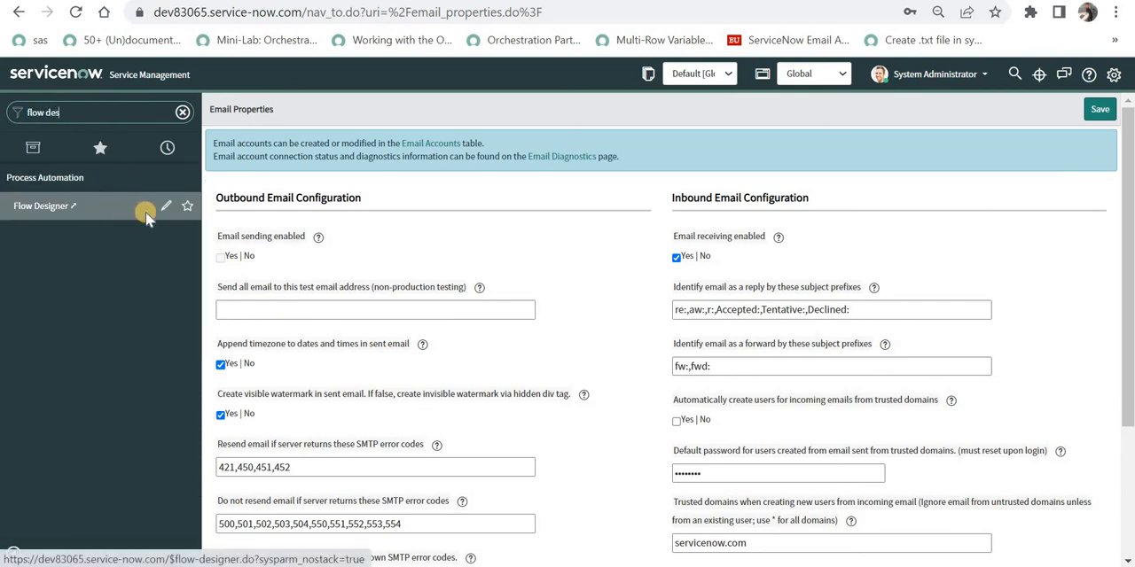
pyautogui.click(145, 212)
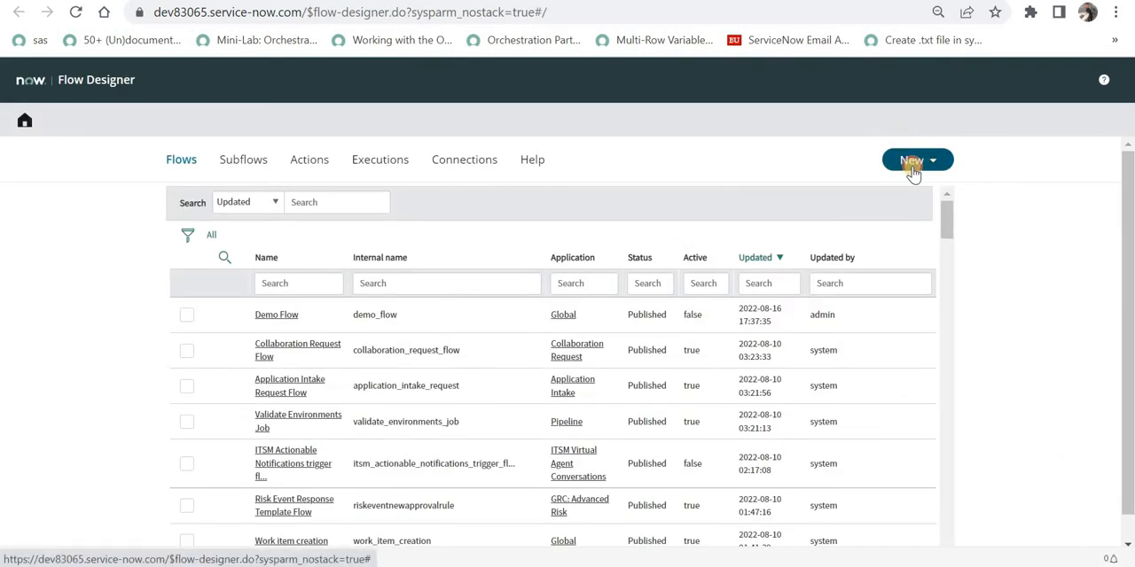
# Create a new flow named Demo Inbound Flow that runs as System User.
pyautogui.click(913, 170)
pyautogui.click(902, 185)
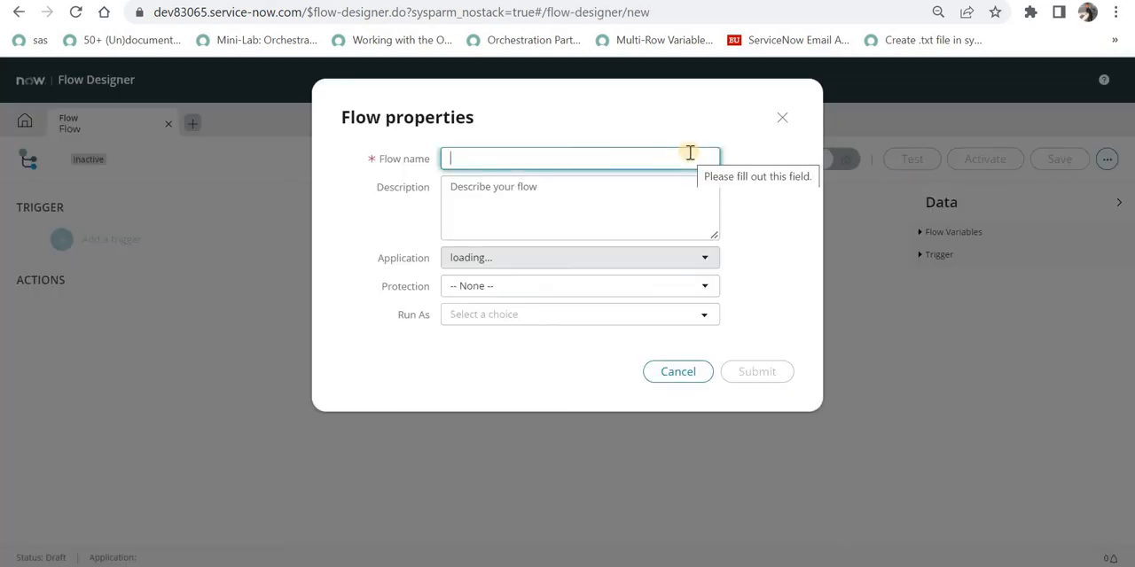
pyautogui.write('De')
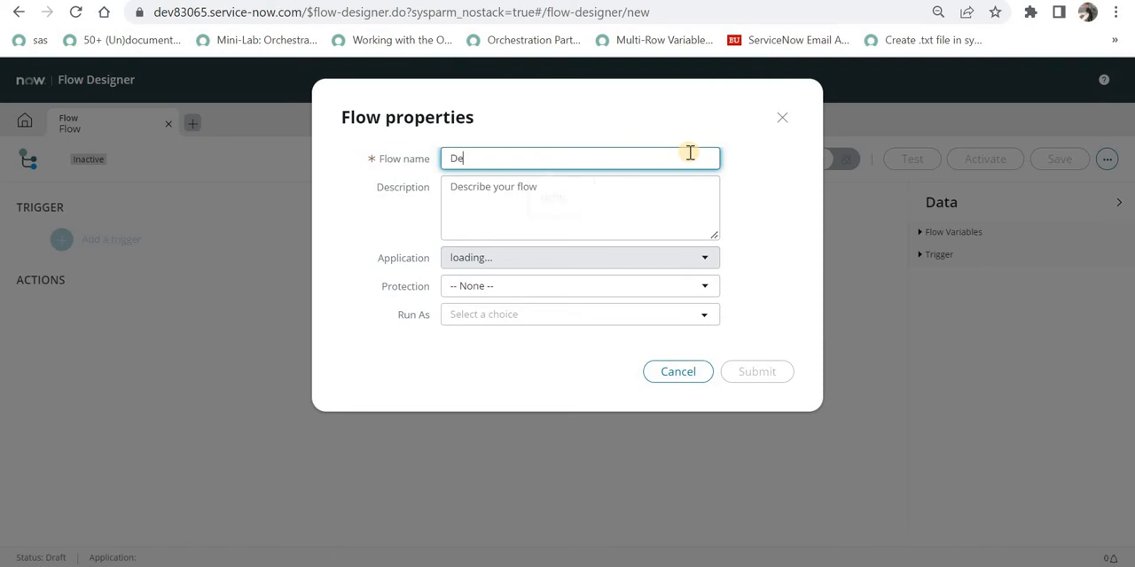
pyautogui.write('mo Inb')
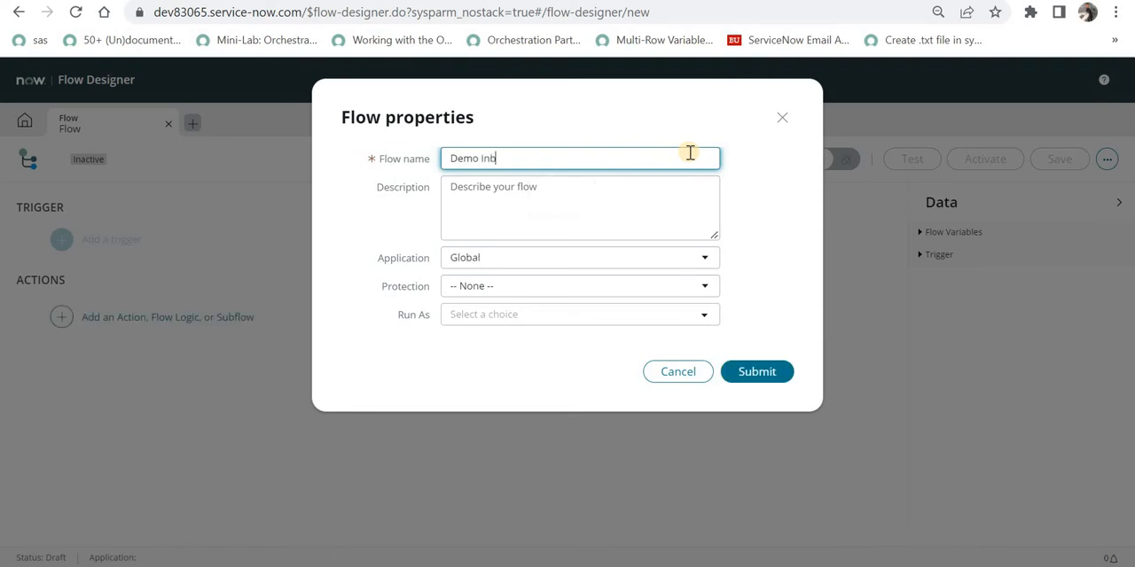
pyautogui.write('ound Flow')
pyautogui.click(564, 313)
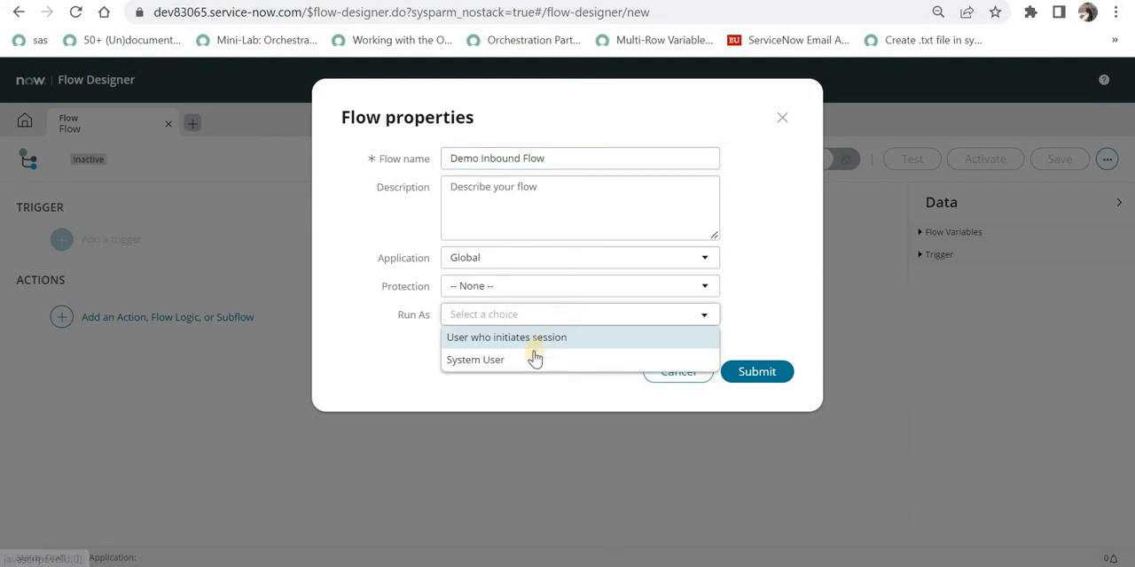
pyautogui.click(535, 360)
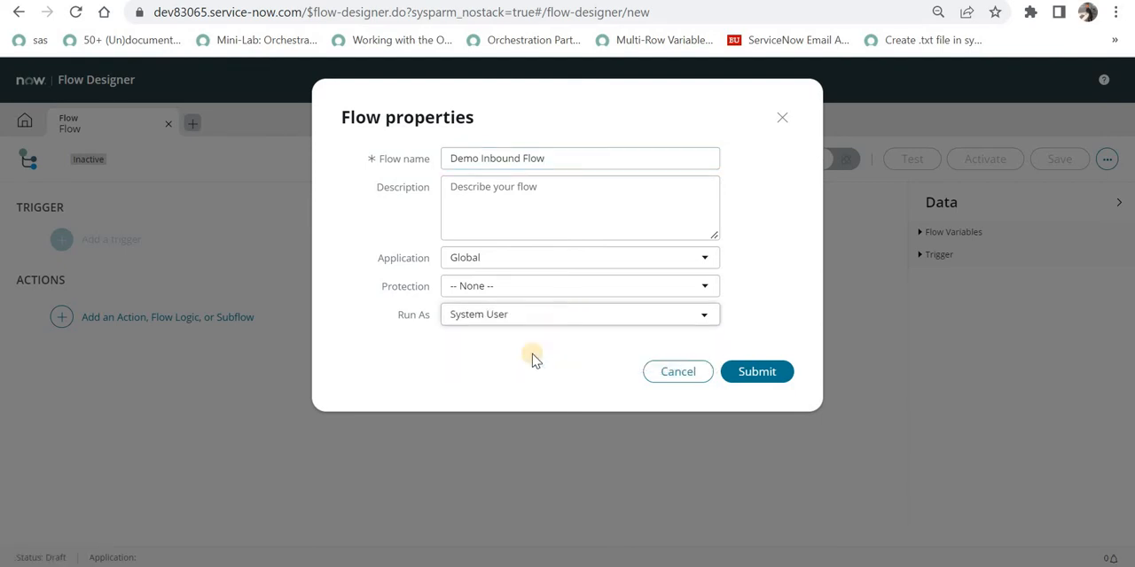
pyautogui.click(754, 378)
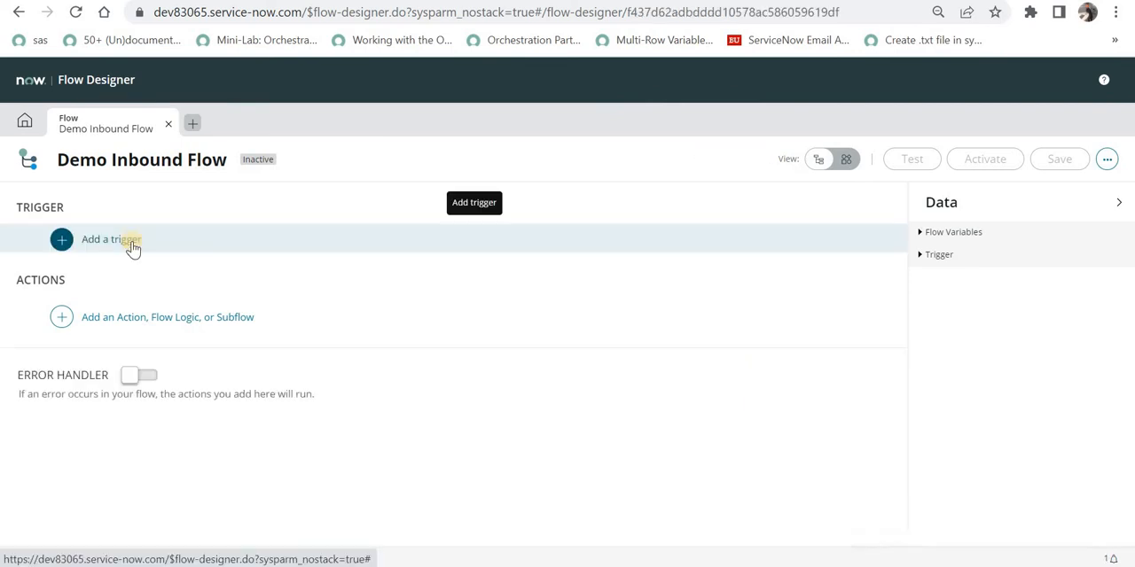
# Add an Inbound Email trigger to the flow.
pyautogui.click(133, 242)
pyautogui.click(204, 230)
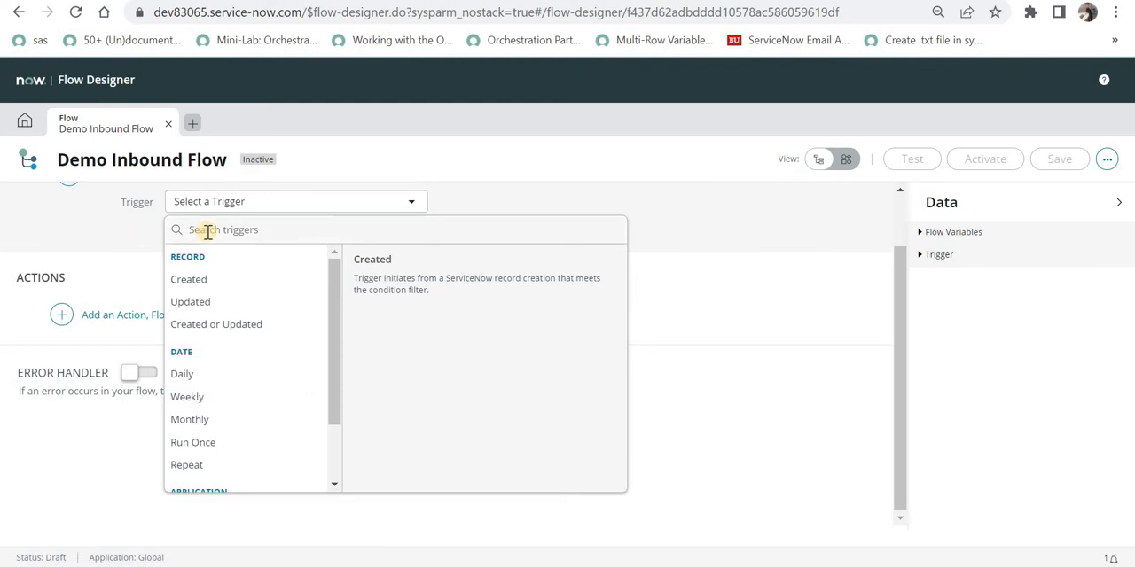
pyautogui.write('inb')
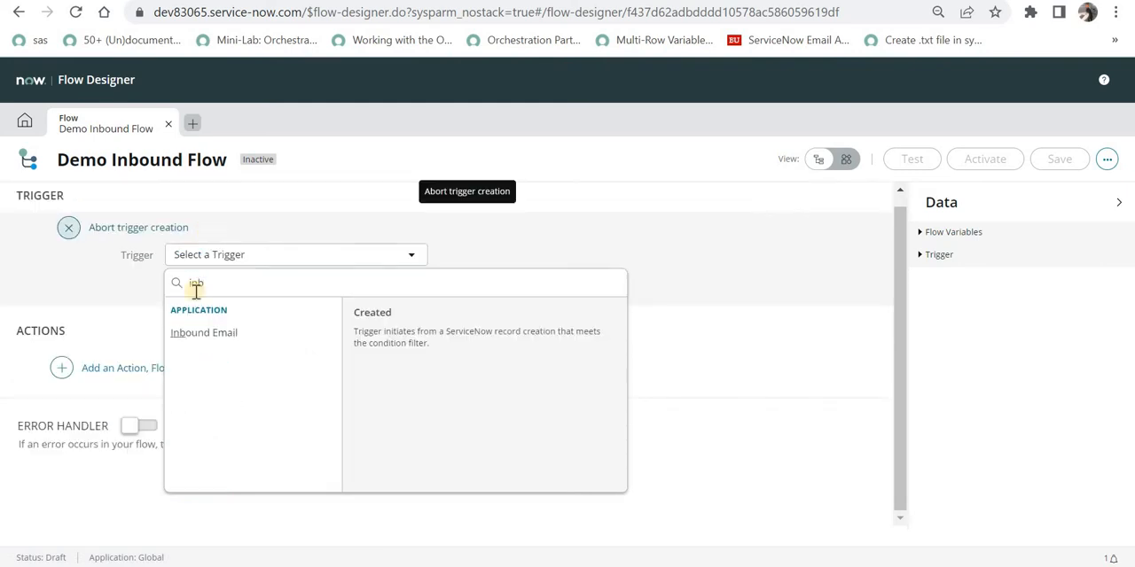
pyautogui.click(222, 335)
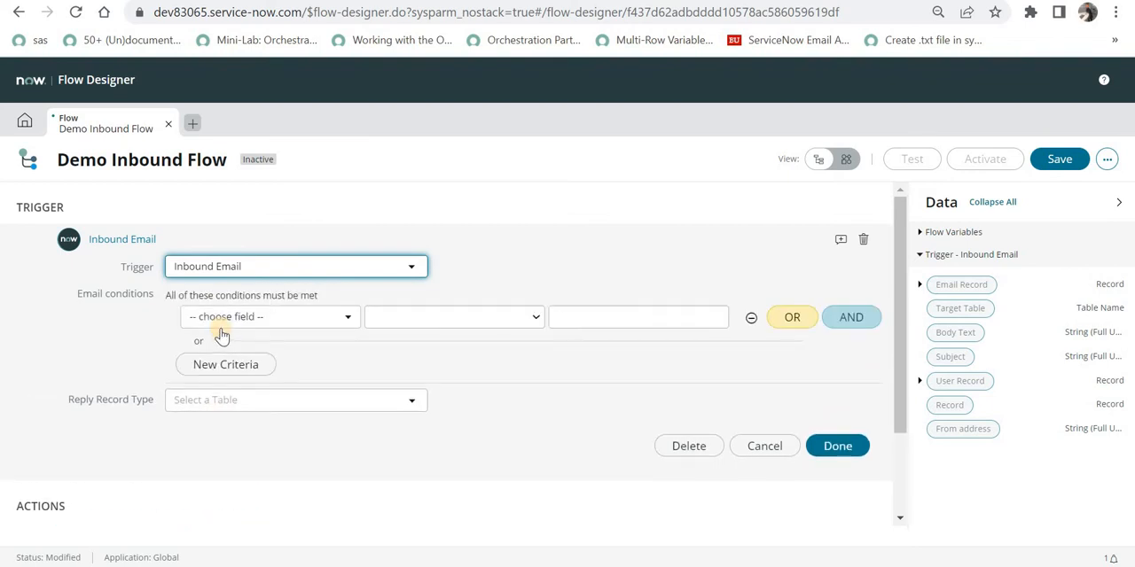
# Add a trigger email condition where Subject contains "not working".
pyautogui.click(226, 317)
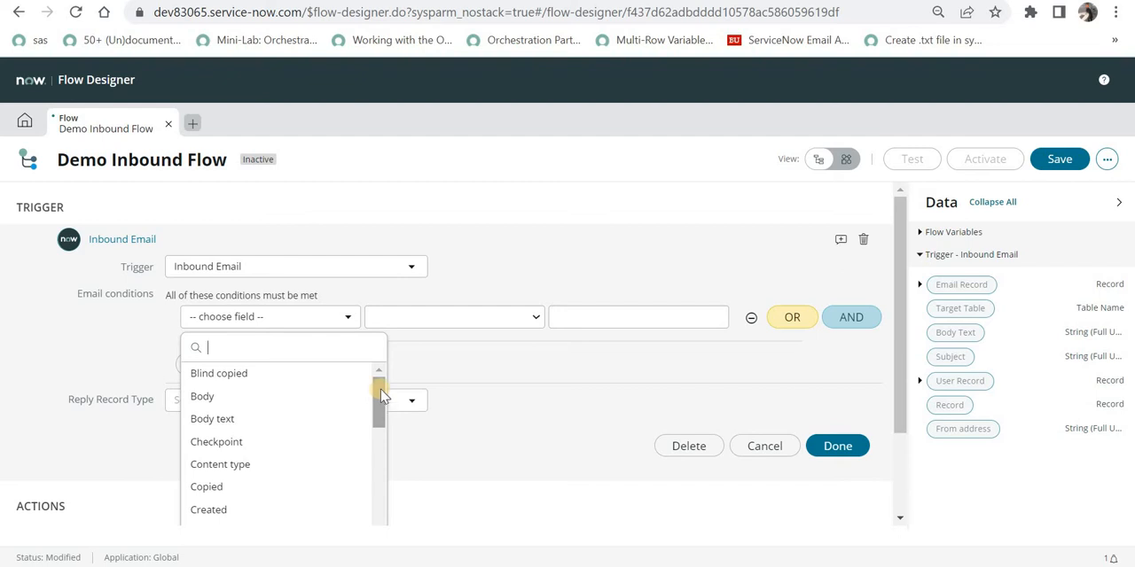
pyautogui.write('sub')
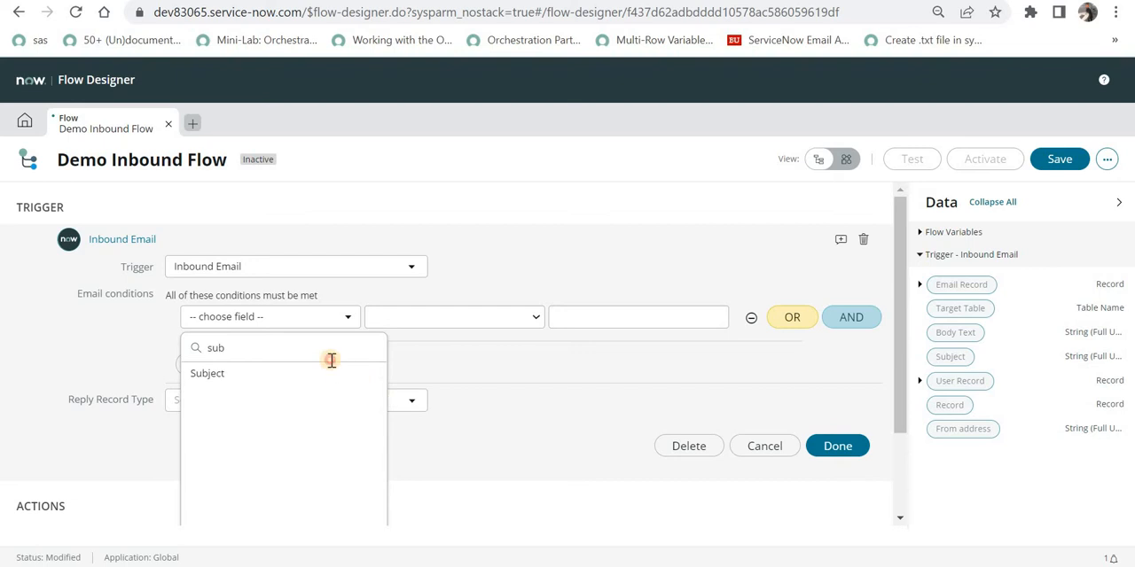
pyautogui.click(328, 374)
pyautogui.write('not working')
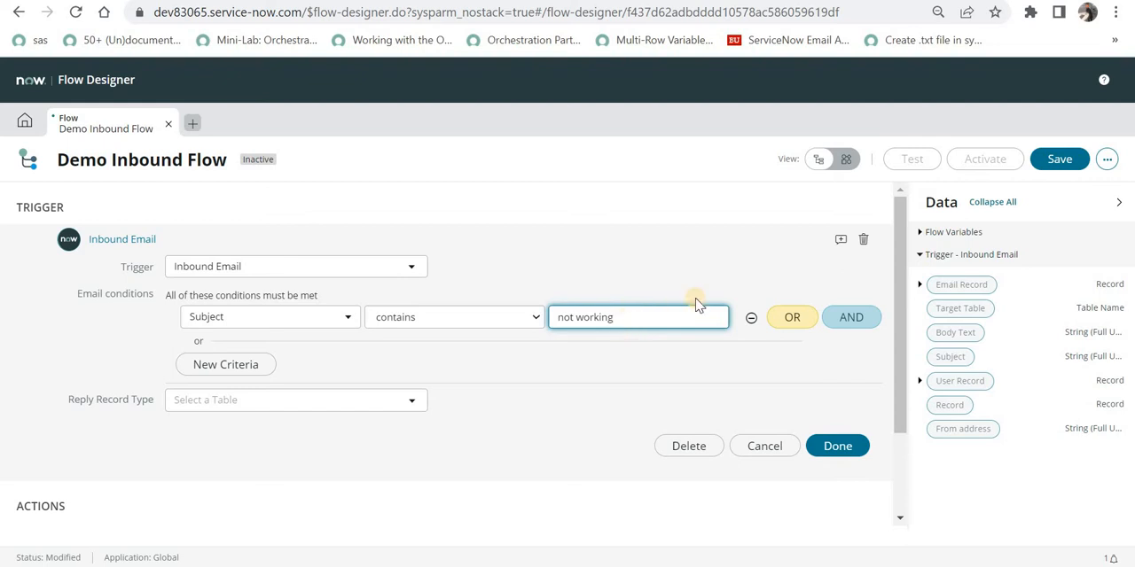
# Add a second AND email condition on Receive type and open its value choices.
pyautogui.click(851, 317)
pyautogui.click(290, 352)
pyautogui.write('rec')
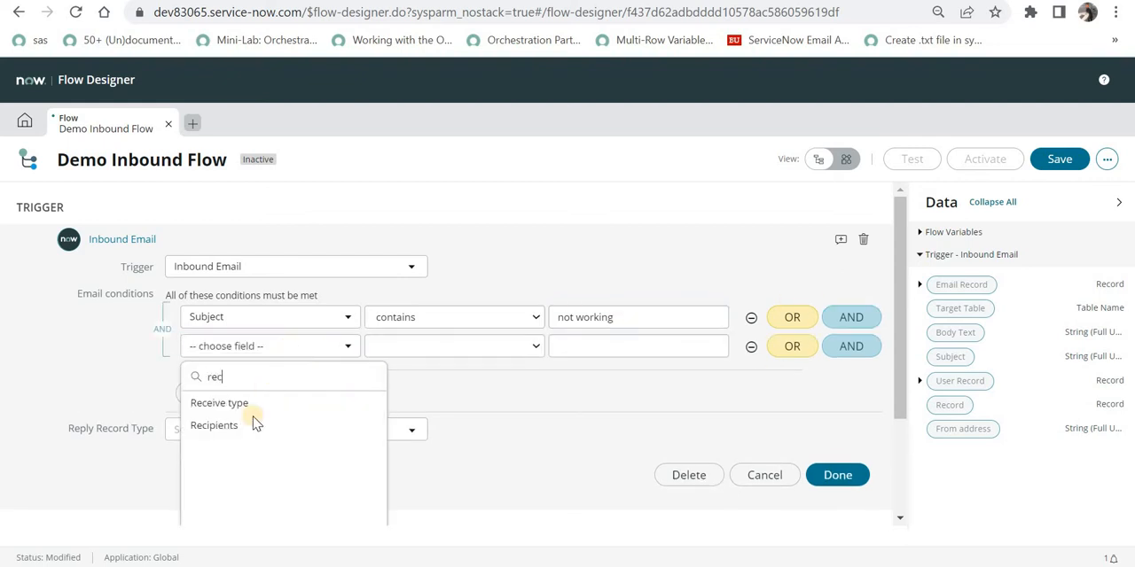
pyautogui.click(259, 403)
pyautogui.click(596, 348)
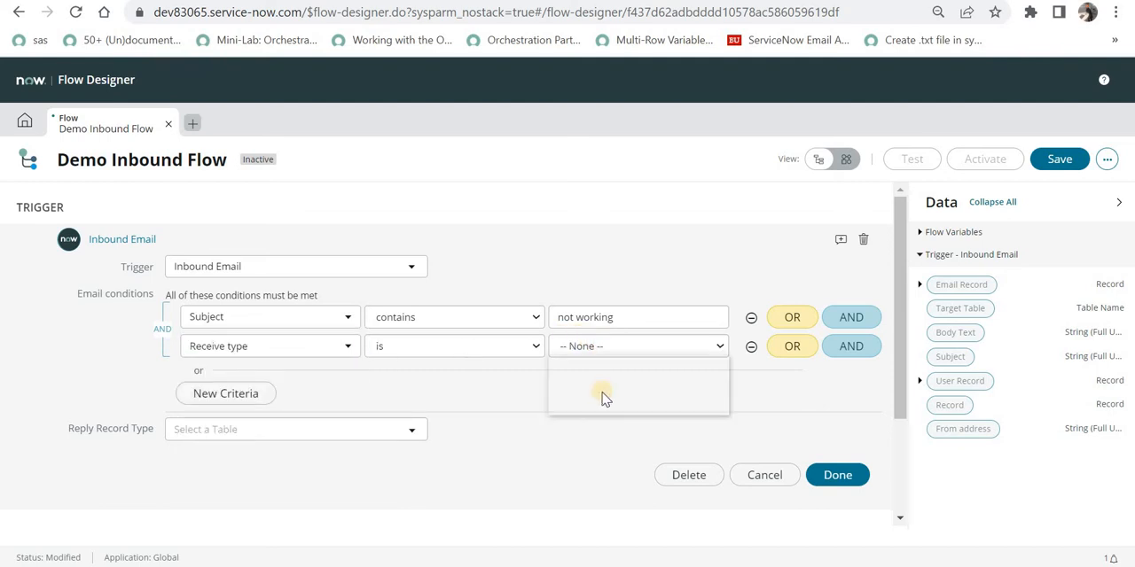
pyautogui.click(603, 395)
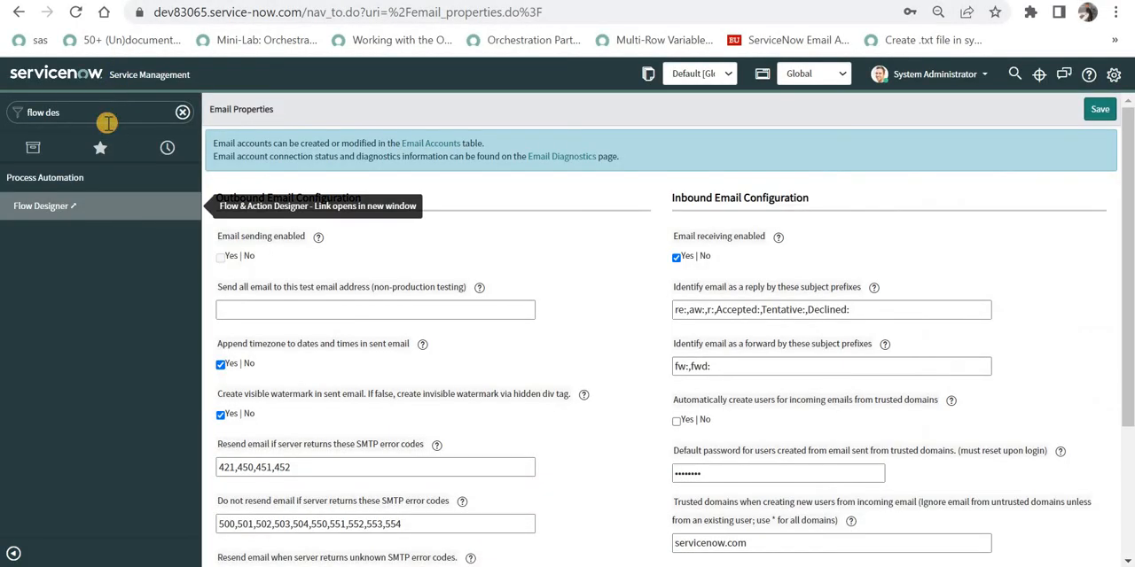
# Filter the navigator for "inbound" and open the System Mailboxes Inbox.
pyautogui.click(107, 120)
pyautogui.write('inbound')
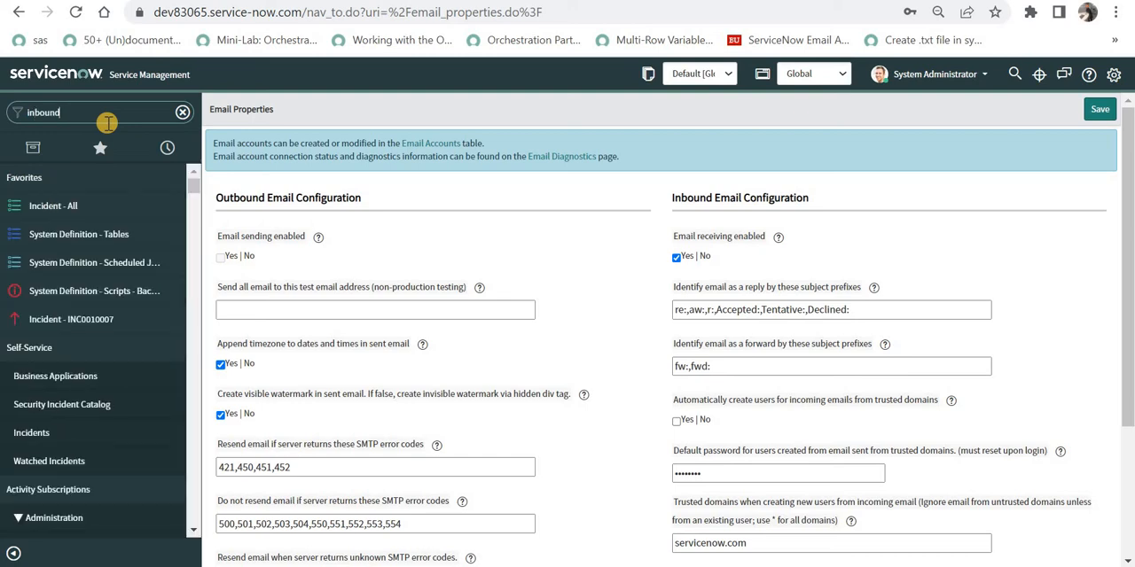
pyautogui.scroll(-3, 35, 226)
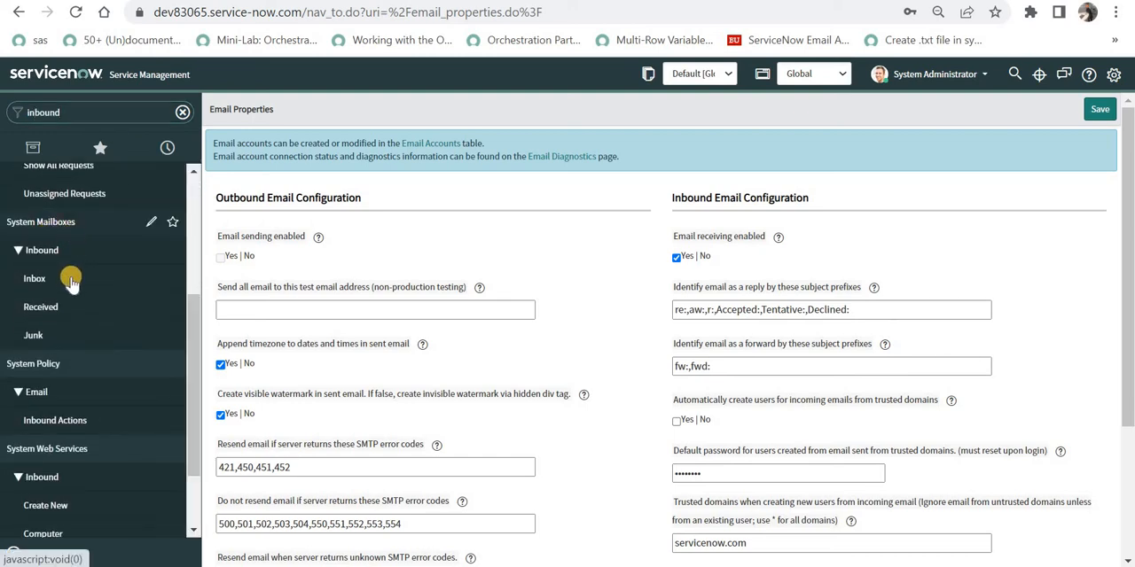
pyautogui.scroll(1, 71, 308)
pyautogui.scroll(-1, 74, 307)
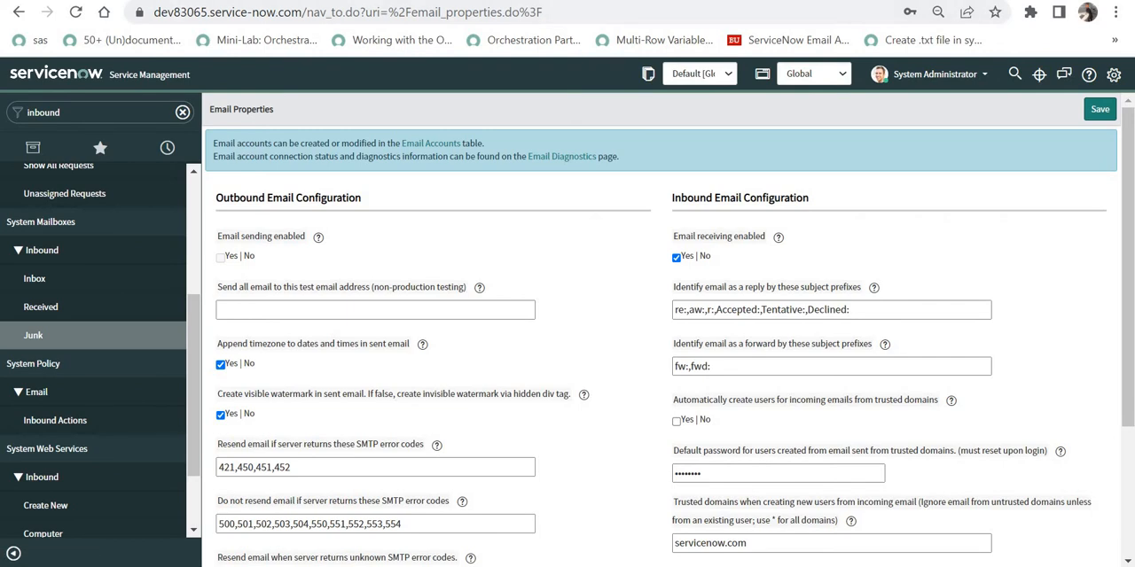
pyautogui.click(266, 1)
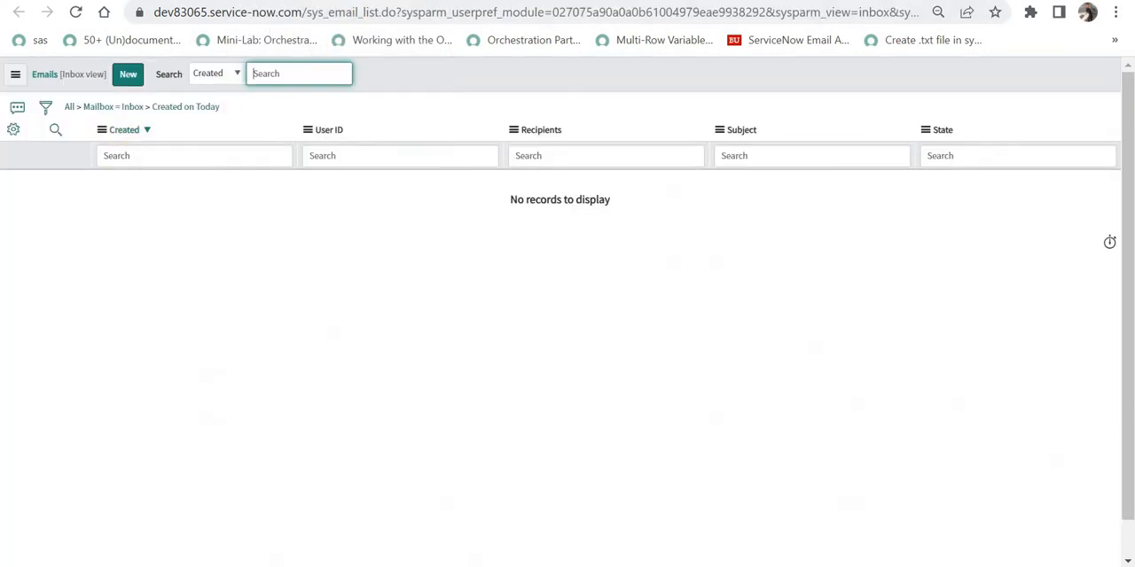
# Examine the Junk and Inbox mailbox lists and the sys_email_list table name in the address.
pyautogui.click(310, 1)
pyautogui.click(355, 0)
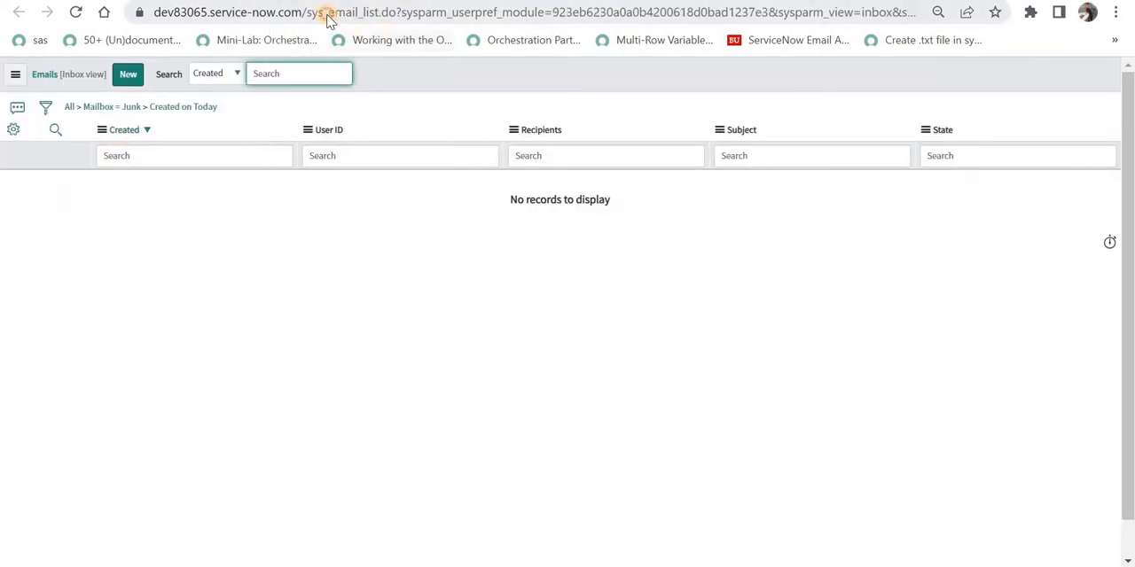
pyautogui.click(327, 15)
pyautogui.click(372, 16)
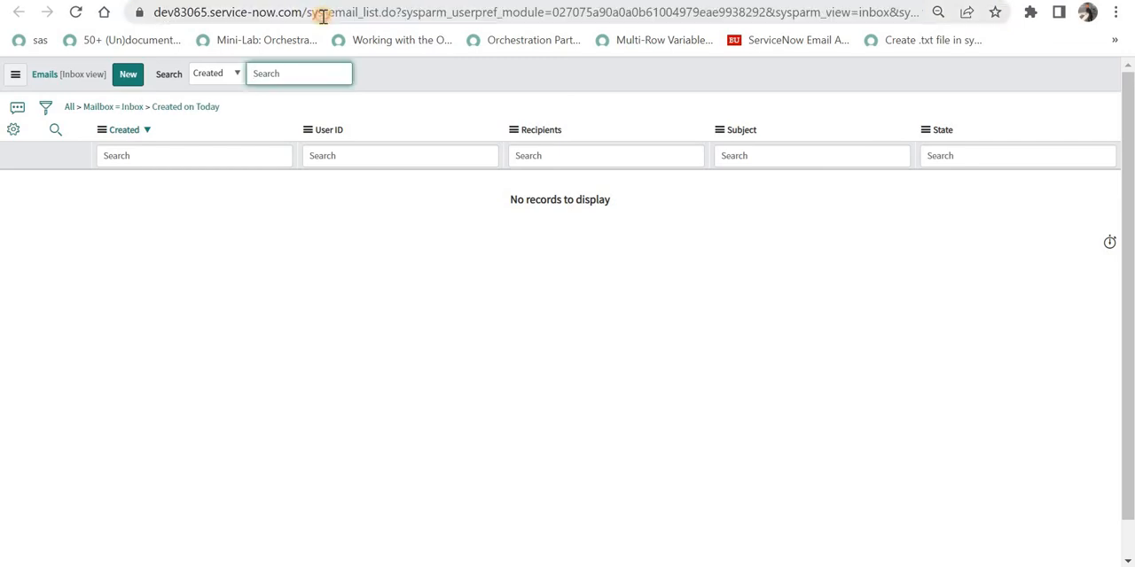
pyautogui.doubleClick(324, 17)
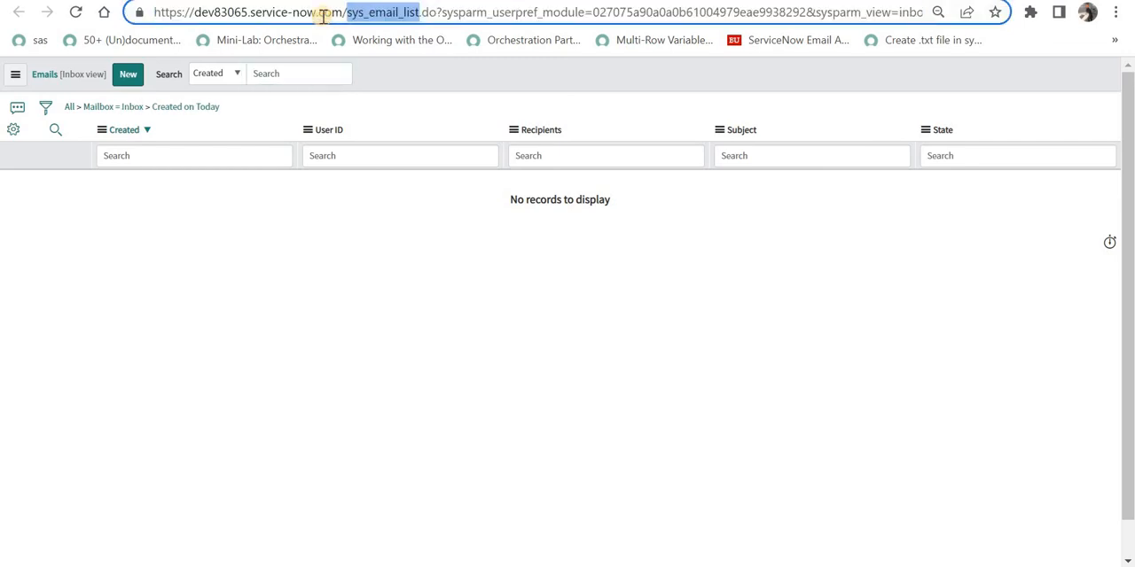
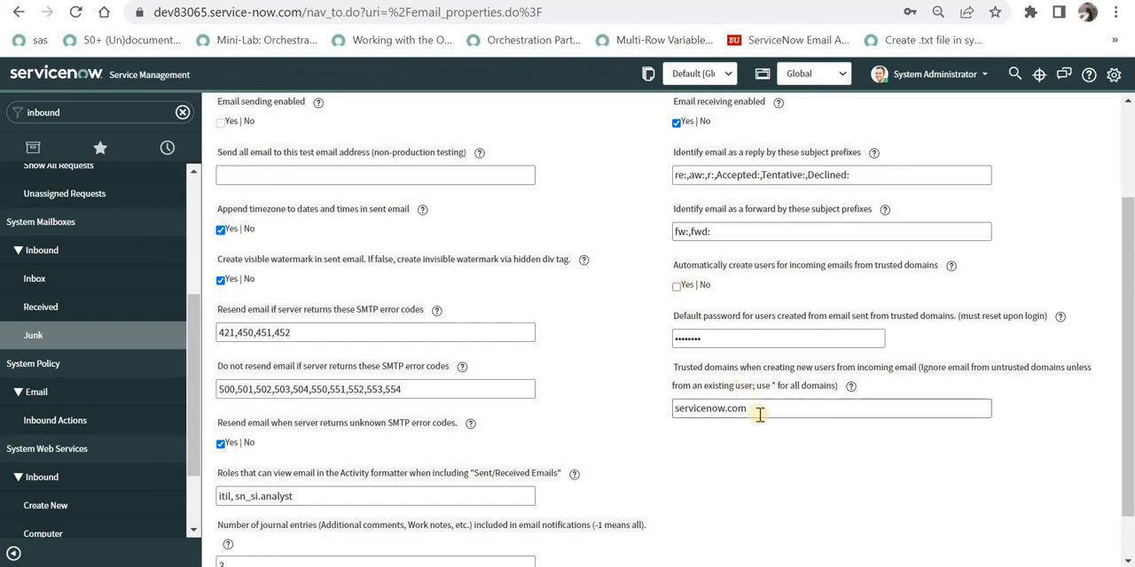
# Highlight the trusted domains value for creating users from incoming email in the email properties.
pyautogui.moveTo(749, 409); pyautogui.dragTo(648, 407)
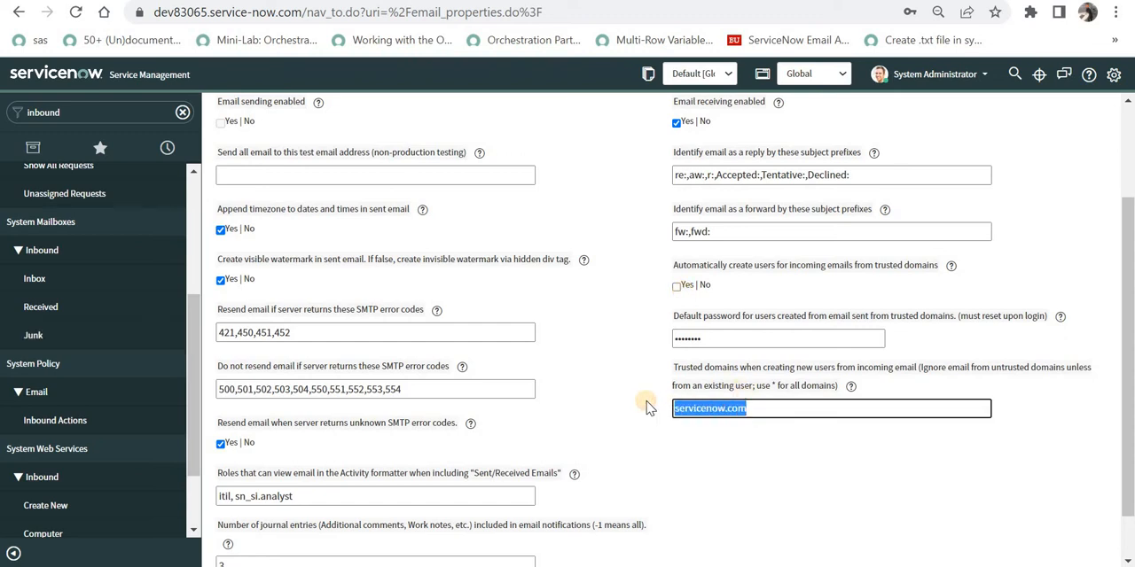
pyautogui.click(750, 406)
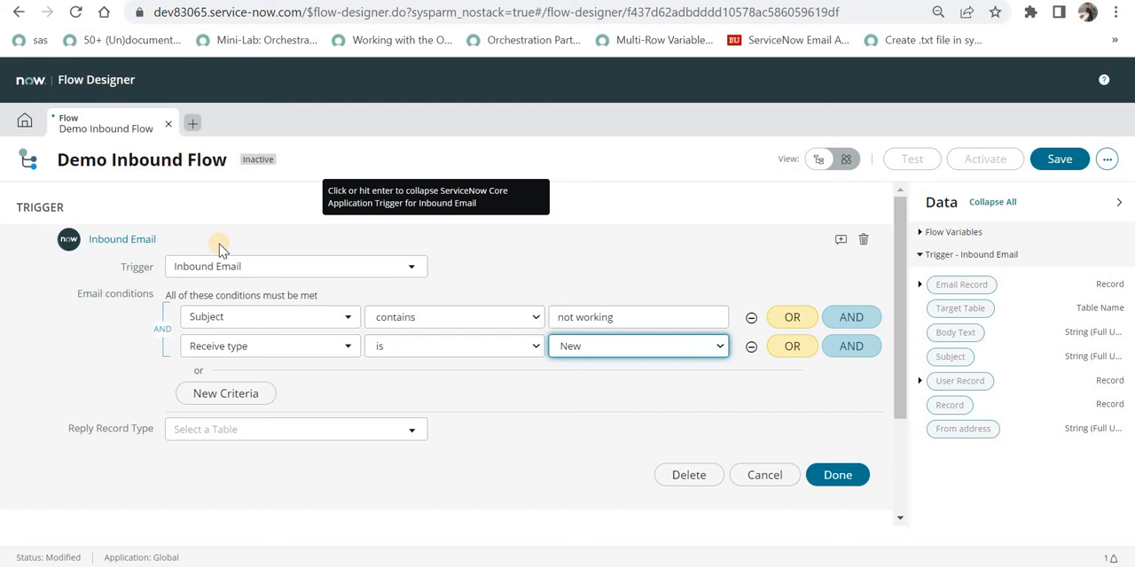
# Finish configuring the Inbound Email trigger conditions and close the trigger panel.
pyautogui.doubleClick(617, 317)
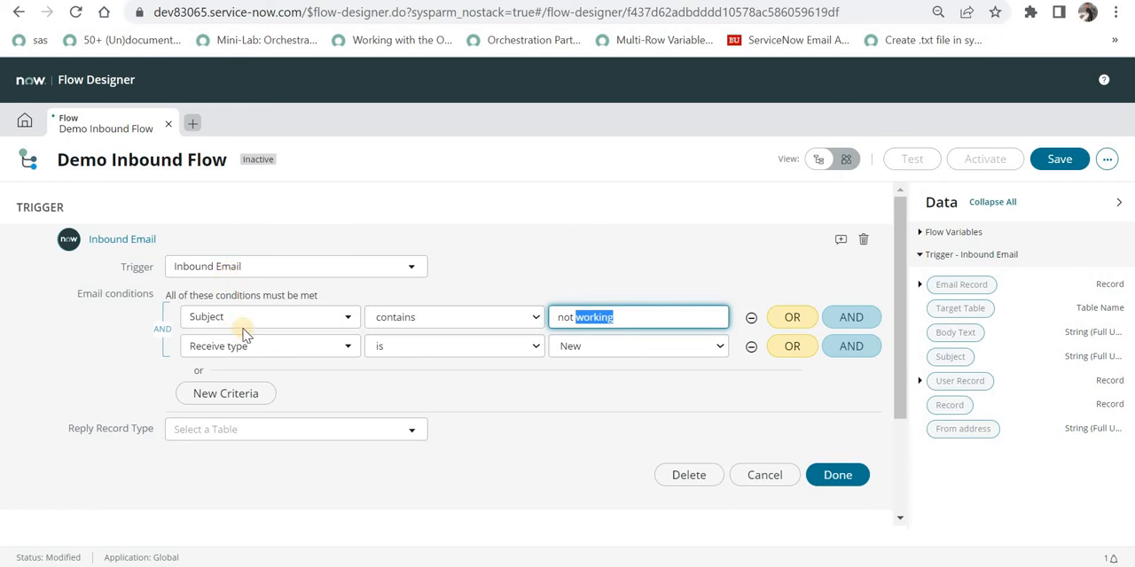
pyautogui.click(834, 476)
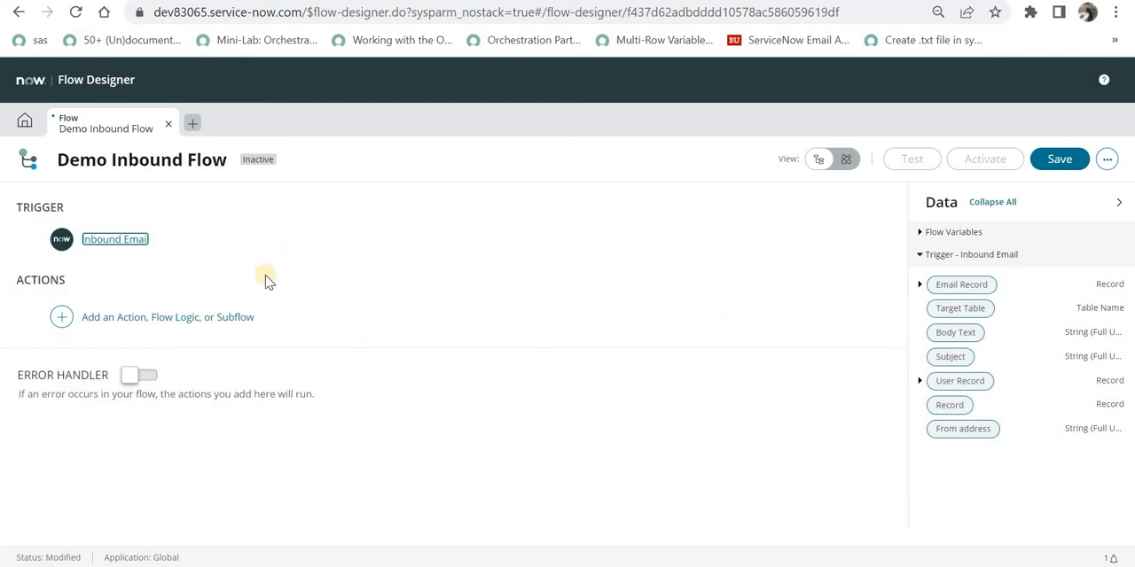
# Add a Create Record action to the flow's actions.
pyautogui.click(112, 316)
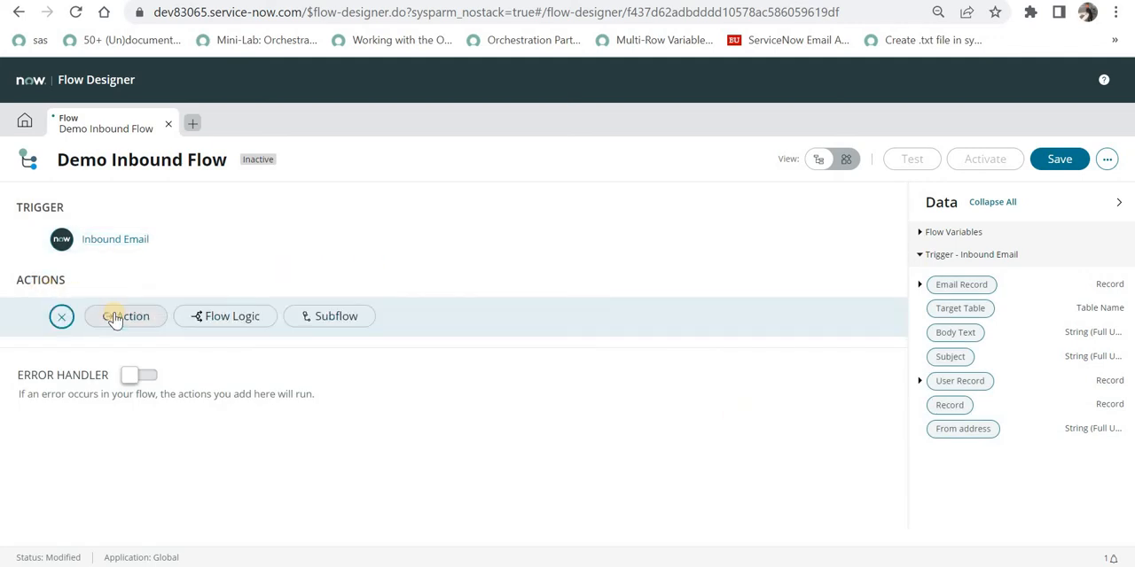
pyautogui.click(115, 318)
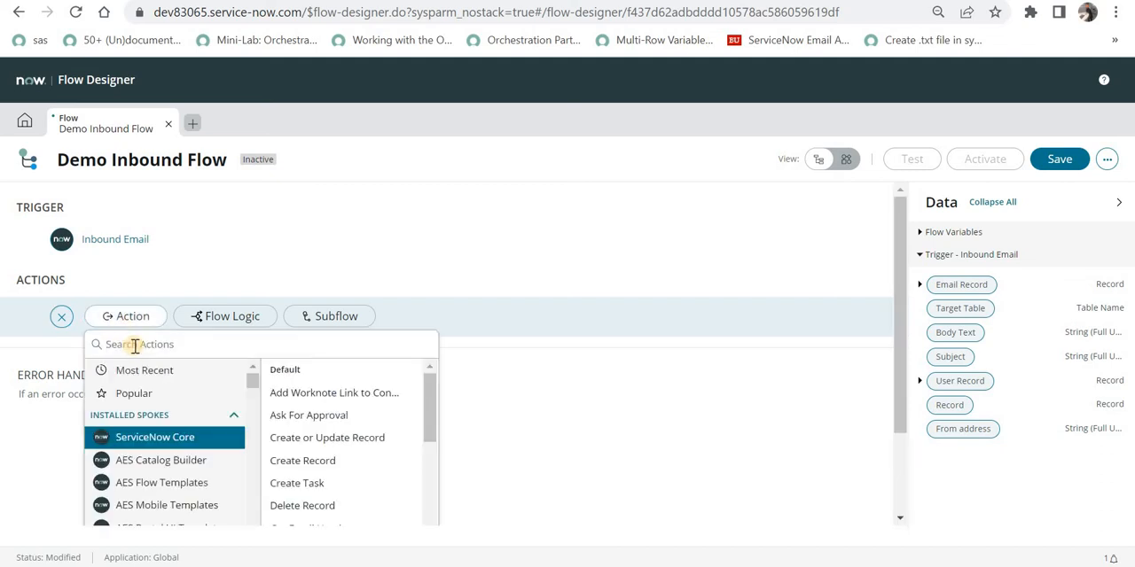
pyautogui.write('create')
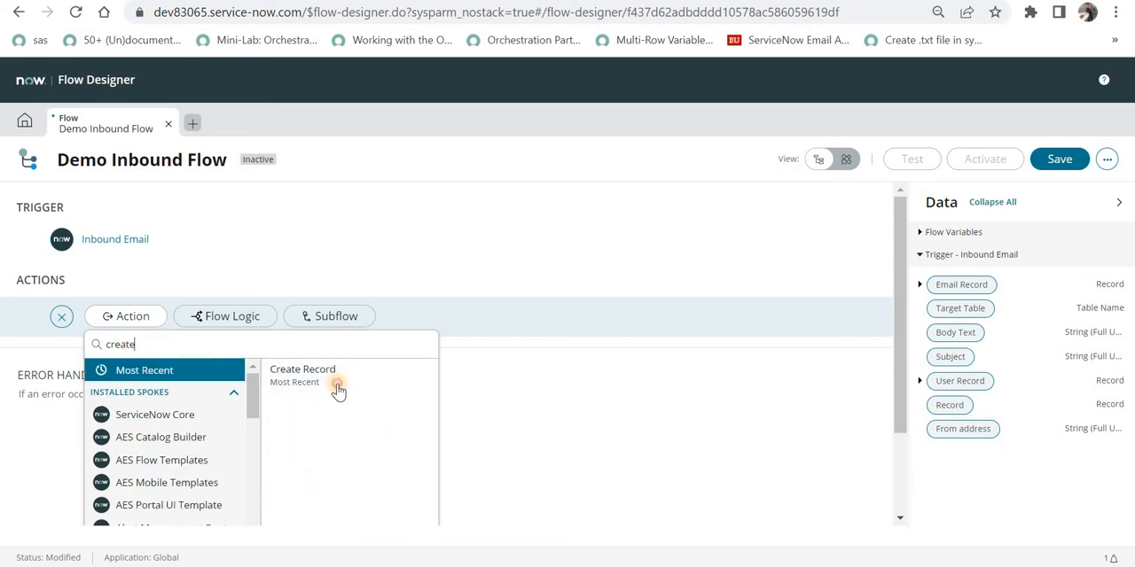
pyautogui.click(340, 390)
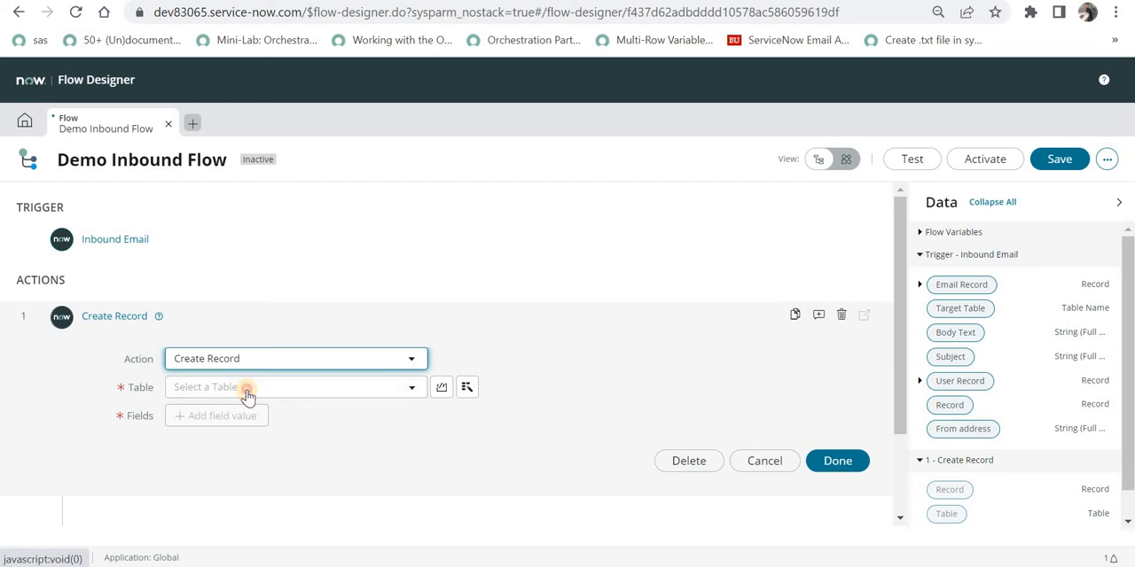
# Set the Create Record action's table to Incident.
pyautogui.click(249, 396)
pyautogui.write('inciden')
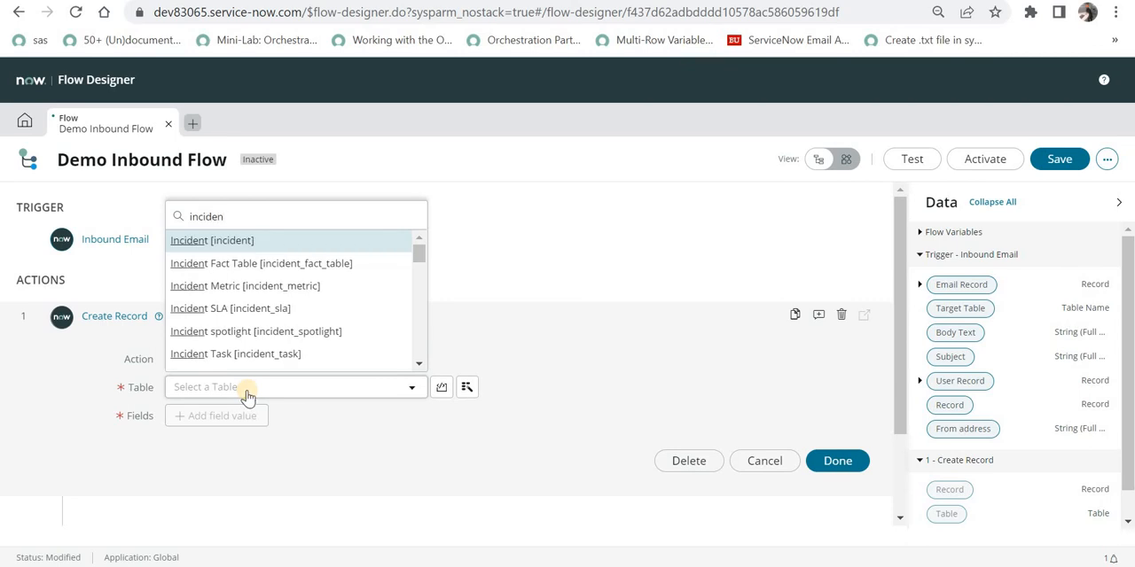
pyautogui.press('Return')
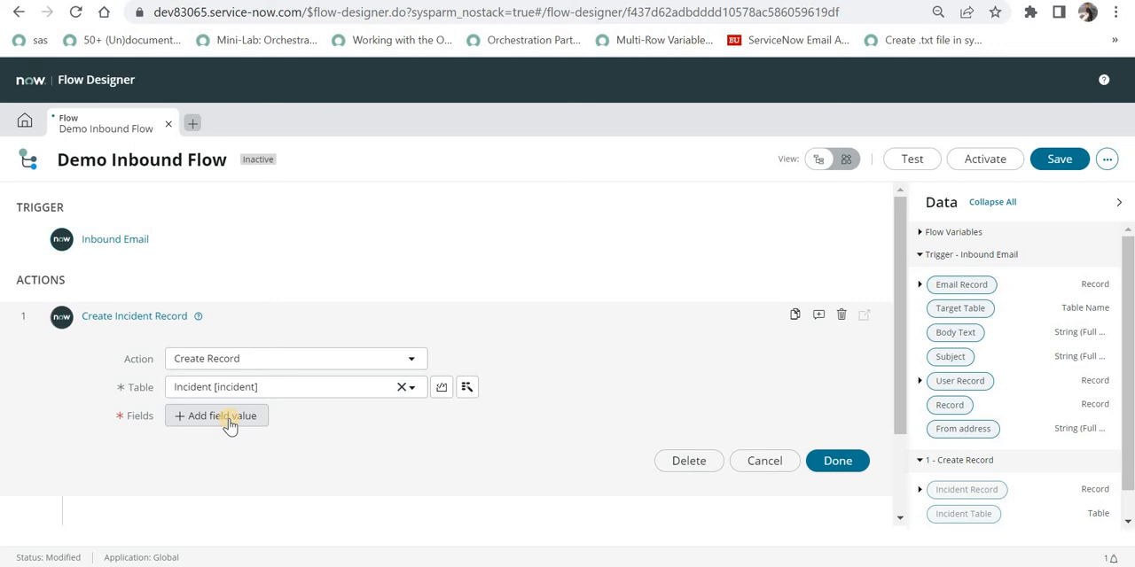
# Add a Caller field value mapped to the trigger's User Record data pill.
pyautogui.click(222, 416)
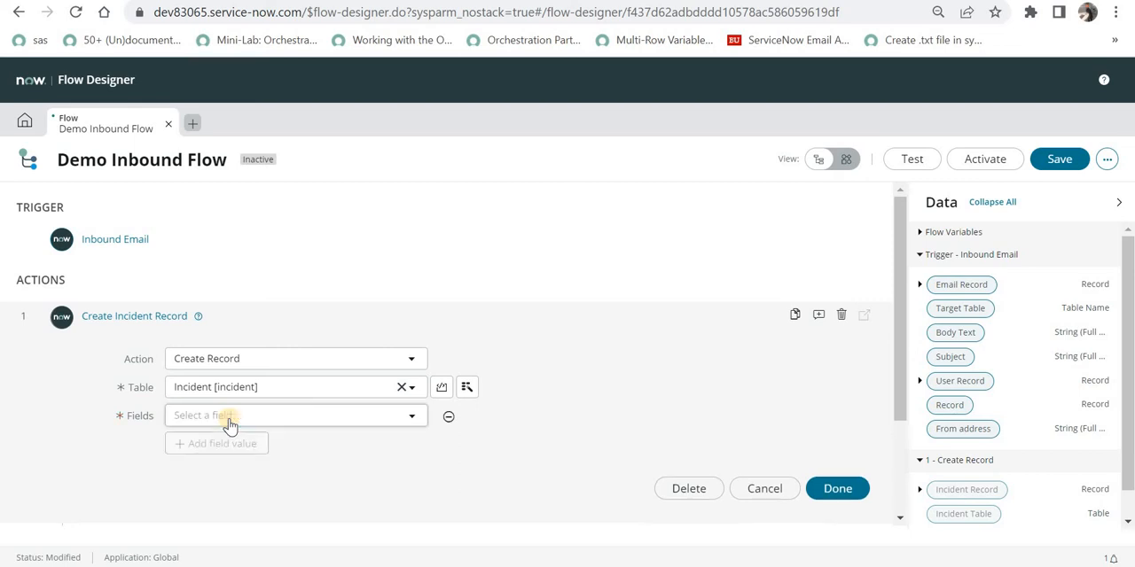
pyautogui.click(229, 419)
pyautogui.write('ca')
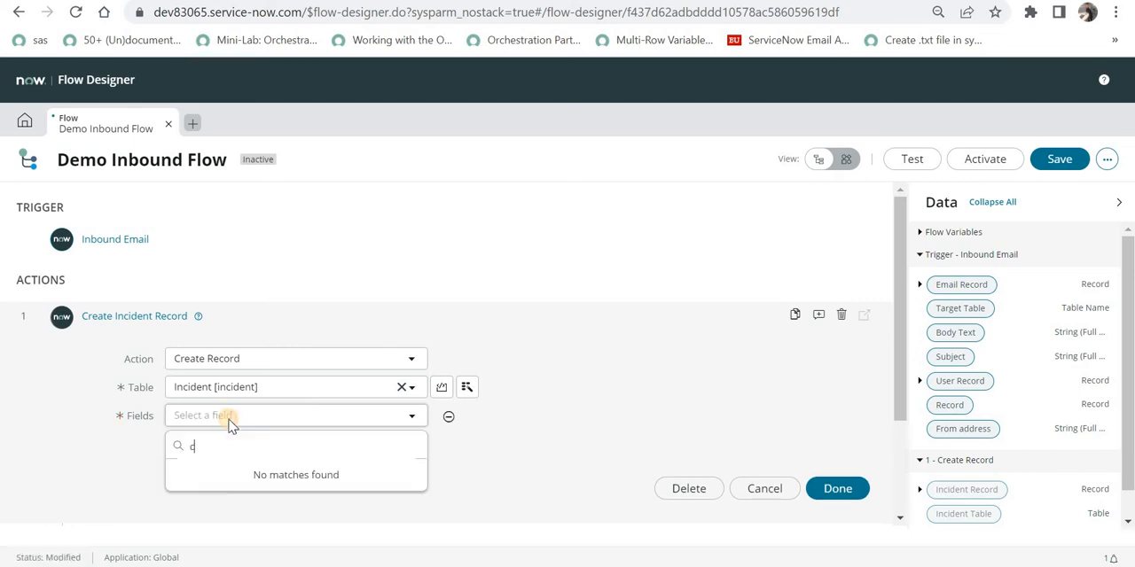
pyautogui.press('Return')
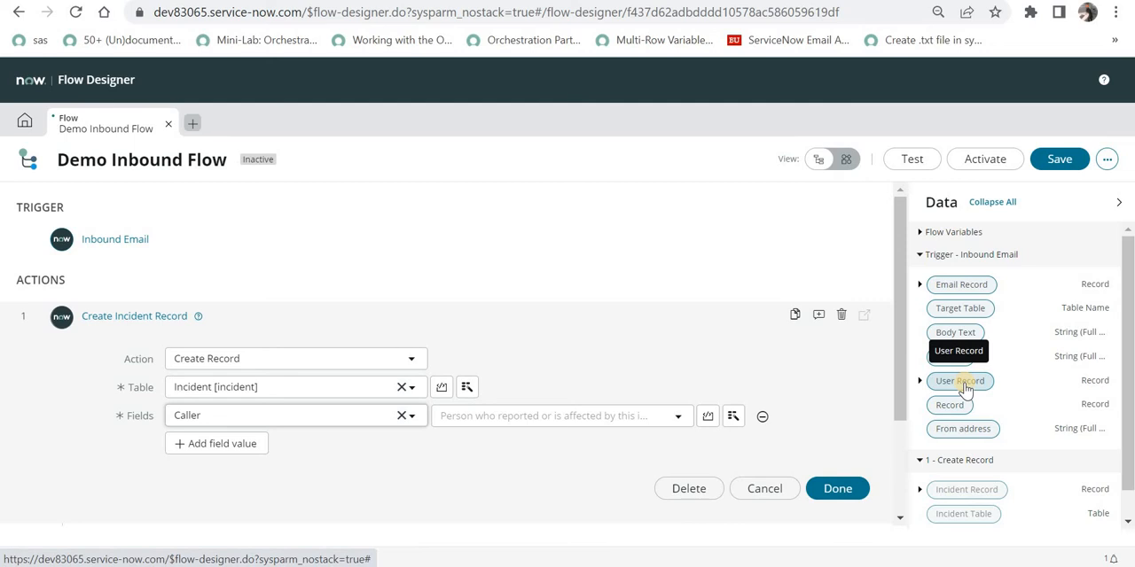
pyautogui.moveTo(964, 390); pyautogui.dragTo(600, 421)
# Add a Short description field value mapped to the trigger's Subject data pill.
pyautogui.click(247, 443)
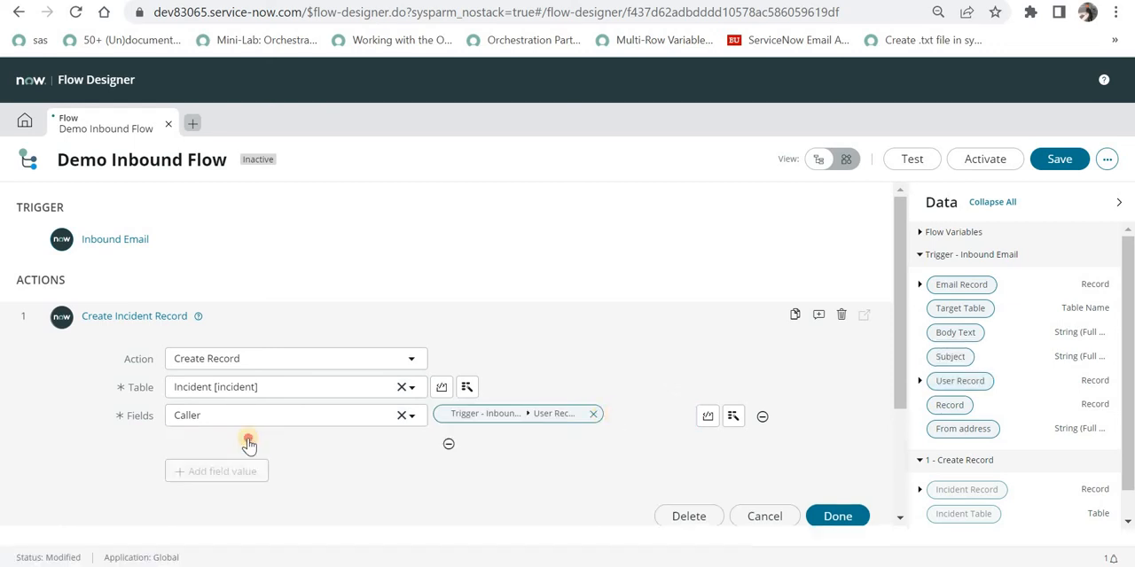
pyautogui.click(249, 444)
pyautogui.write('short')
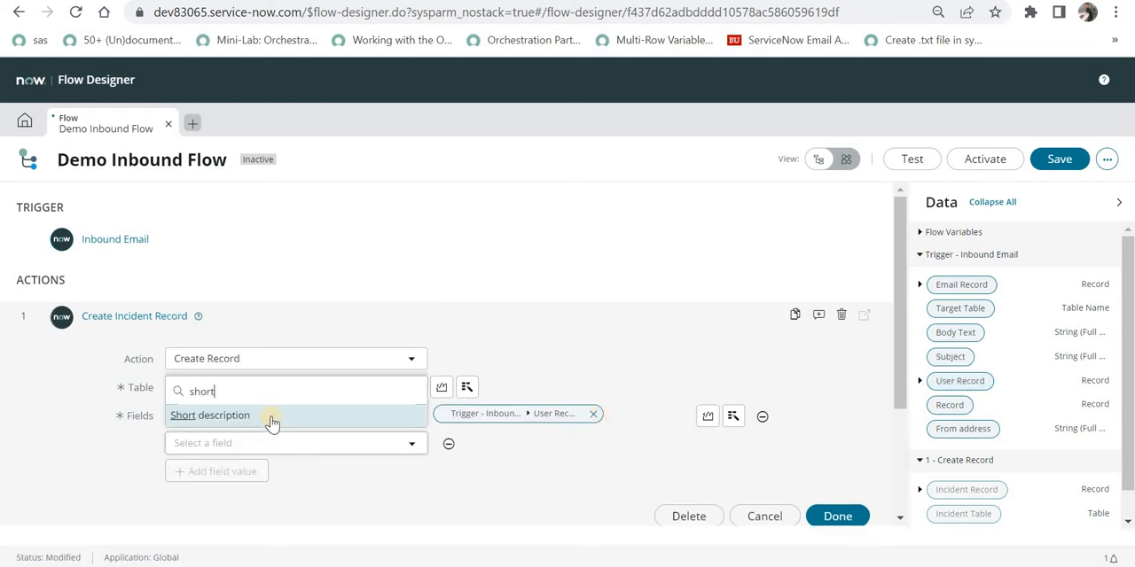
pyautogui.click(271, 415)
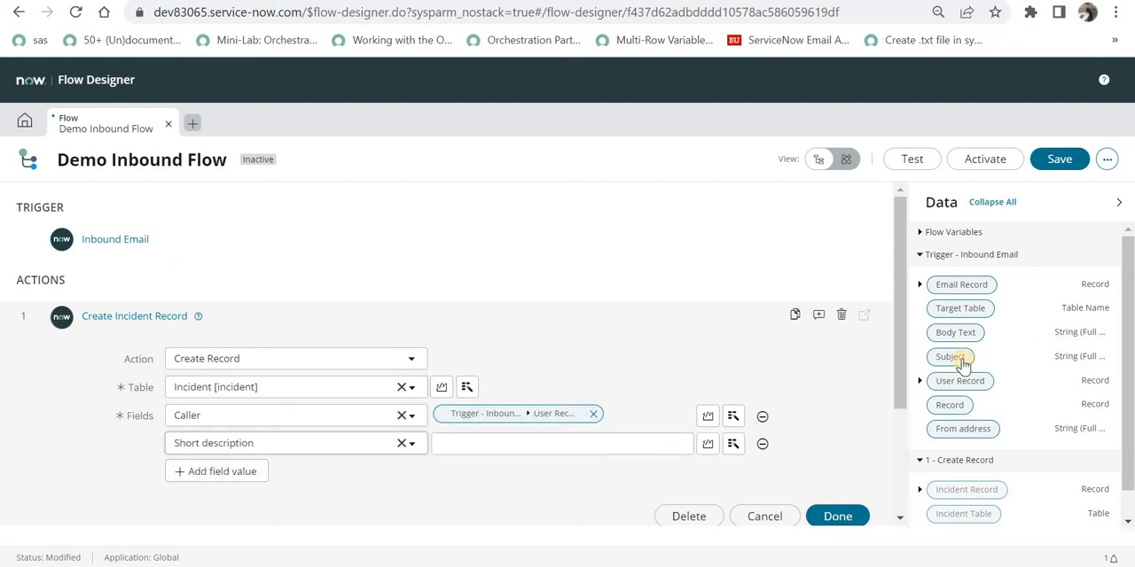
pyautogui.moveTo(963, 364); pyautogui.dragTo(492, 451)
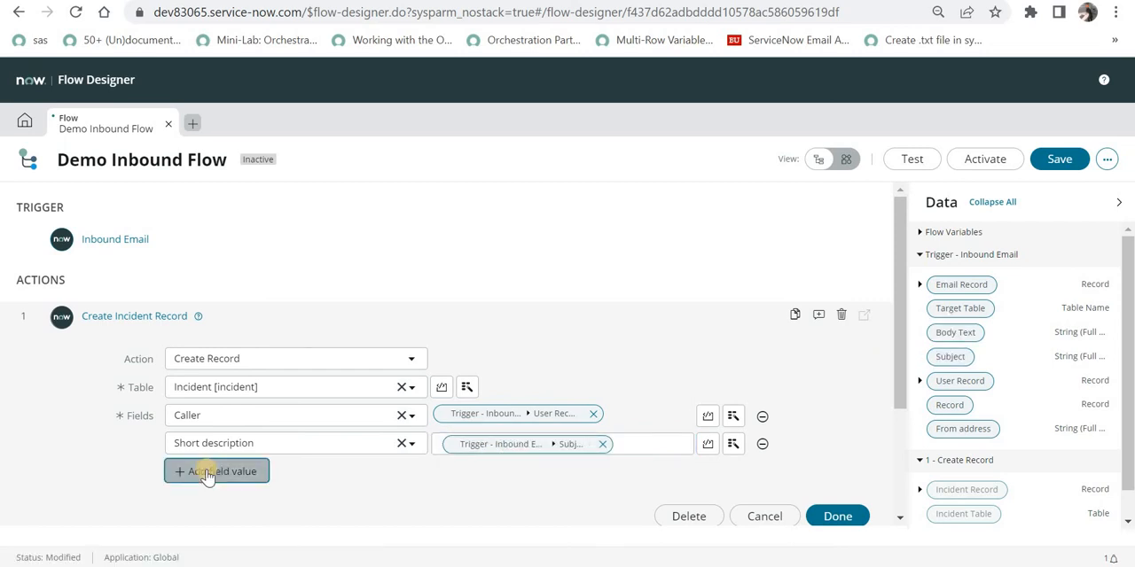
# Add a Description field value mapped to the trigger's Body Text data pill.
pyautogui.click(206, 475)
pyautogui.click(203, 470)
pyautogui.write('des')
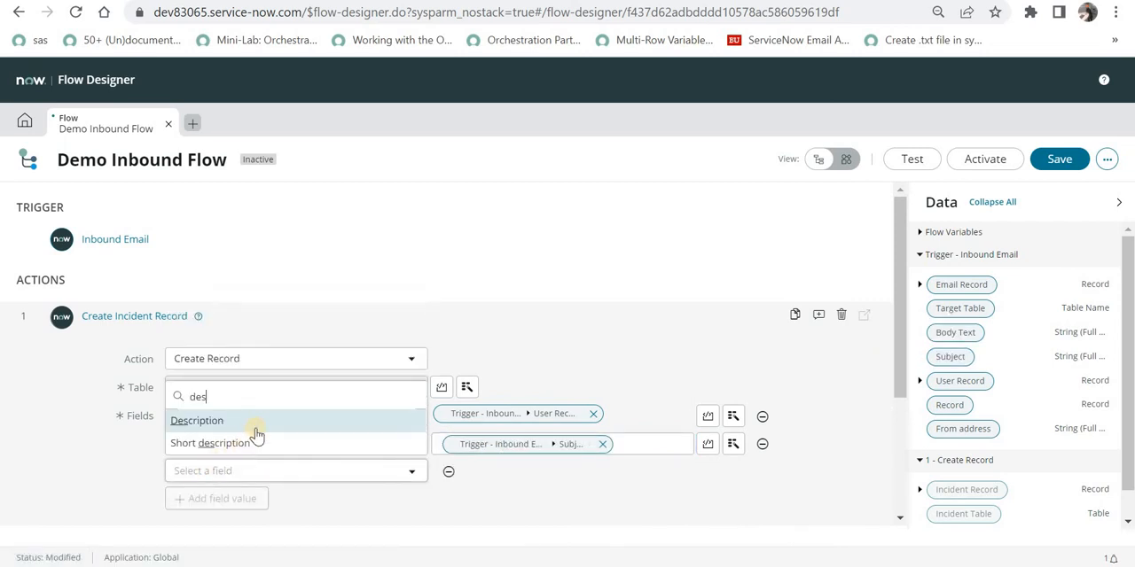
pyautogui.press('Return')
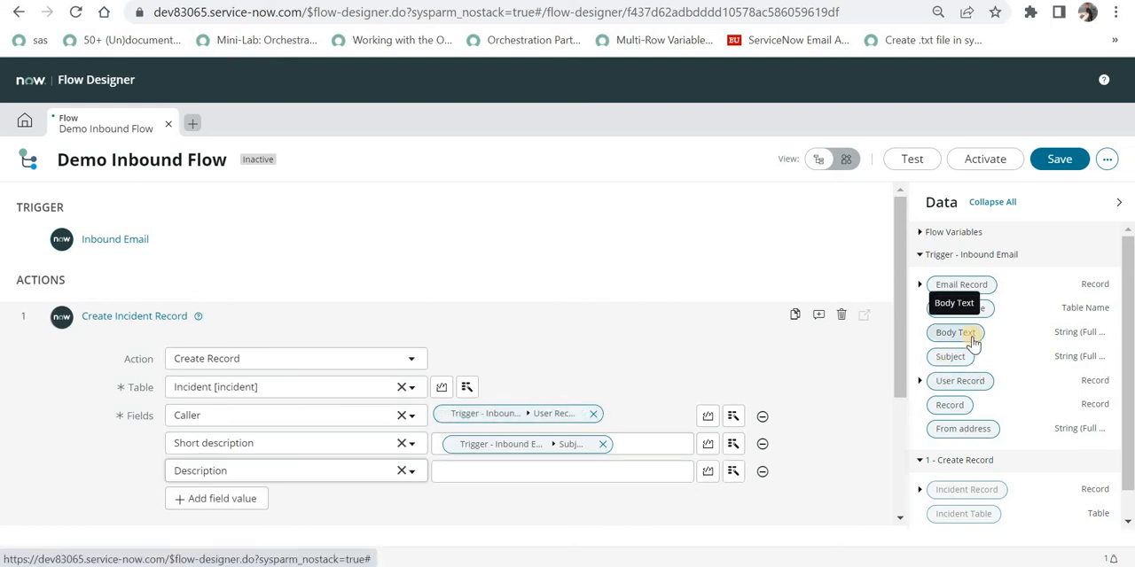
pyautogui.moveTo(972, 341); pyautogui.dragTo(506, 472)
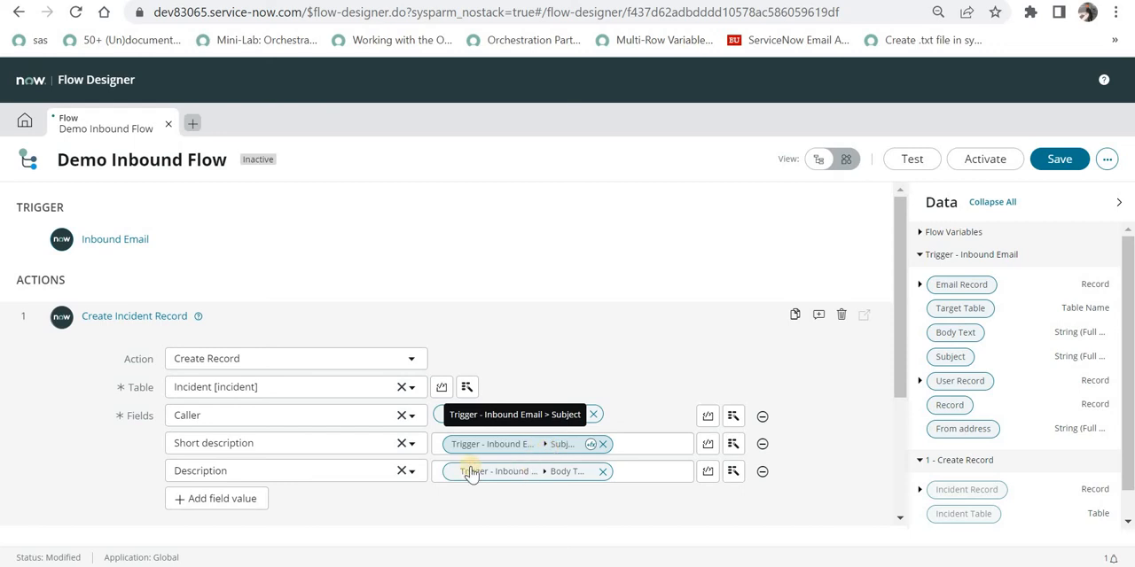
# Add a Priority field value to the incident record action.
pyautogui.click(278, 500)
pyautogui.click(282, 502)
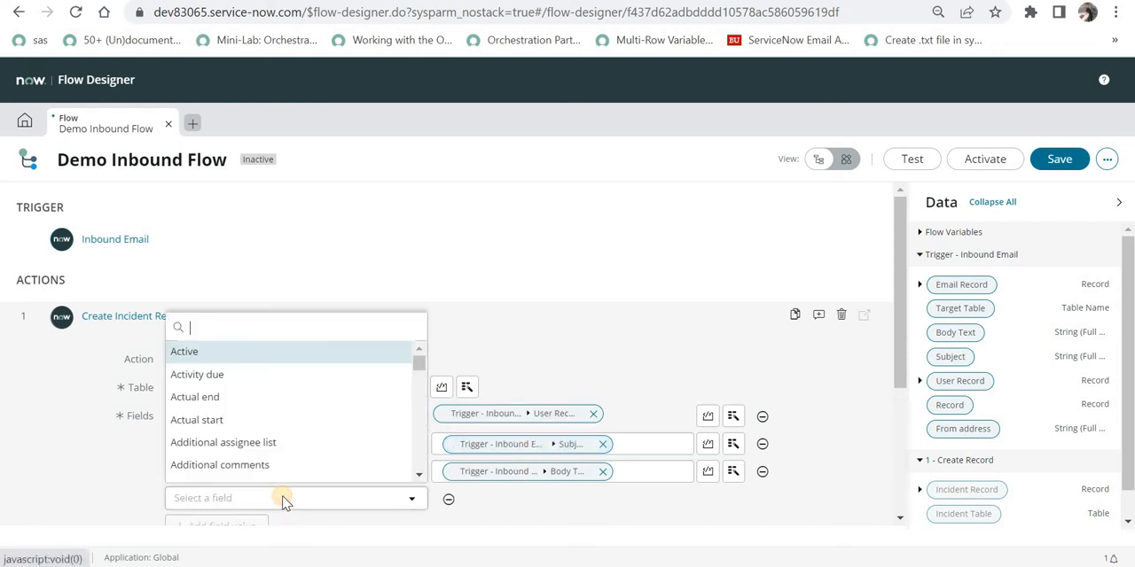
pyautogui.write('pri')
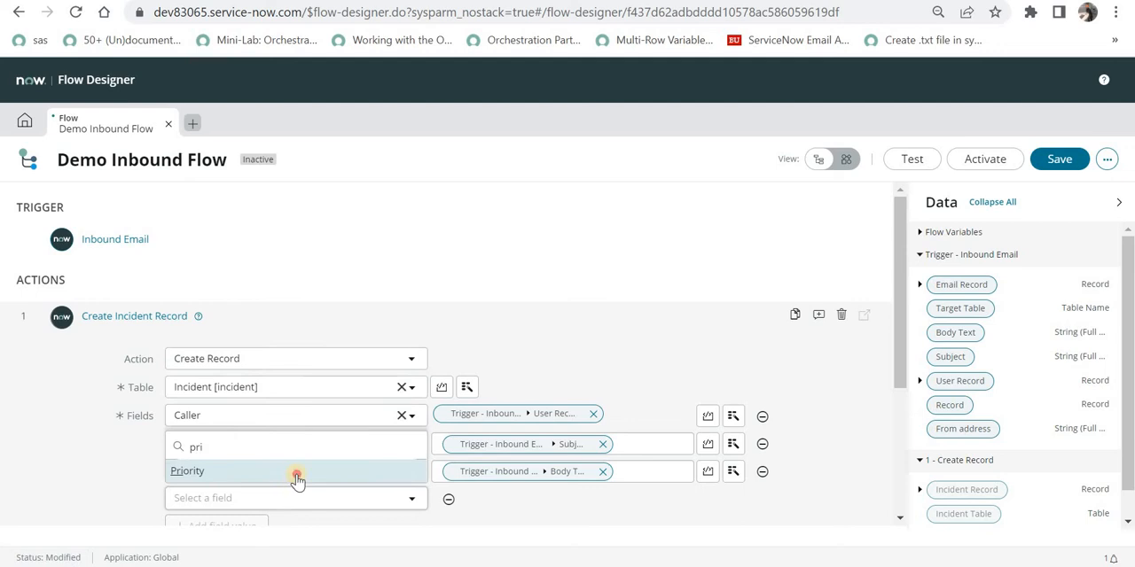
pyautogui.click(296, 476)
# Add an Assignment group field set to Service Desk and finish the Create Record action.
pyautogui.click(592, 427)
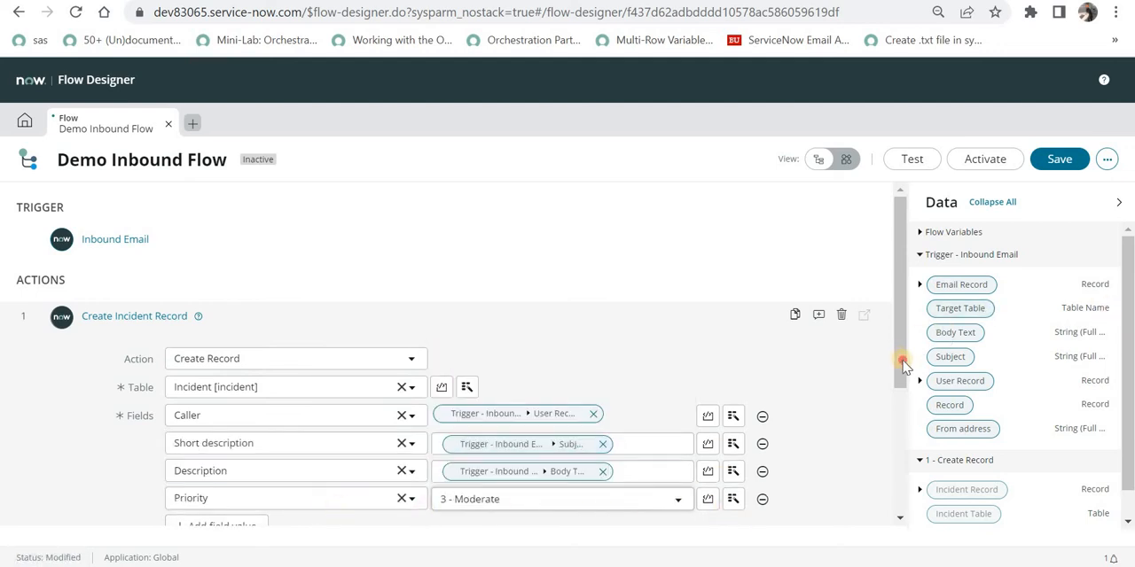
pyautogui.scroll(-2, 903, 423)
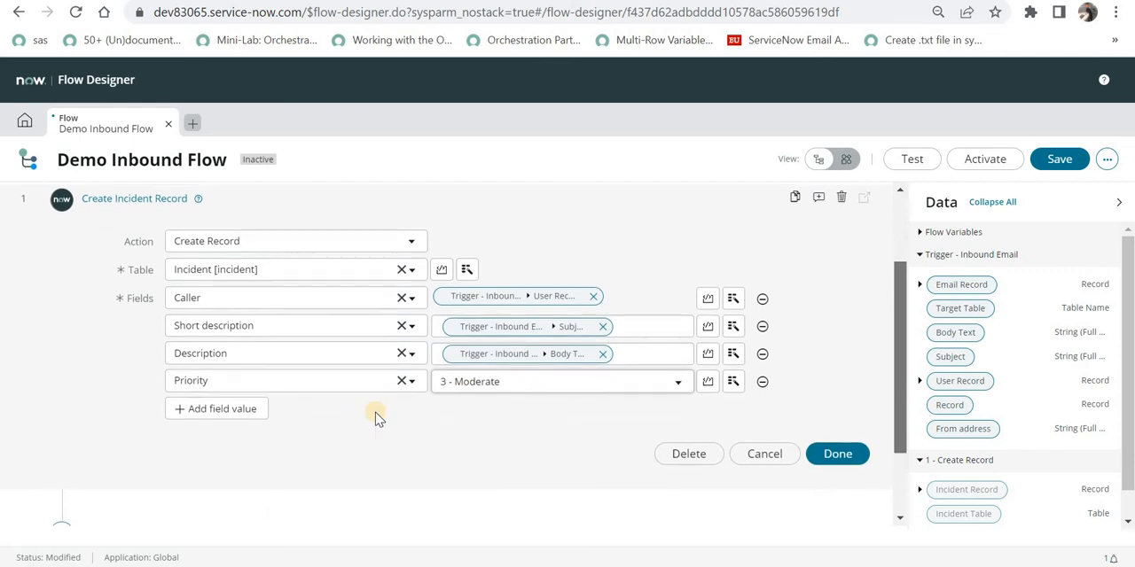
pyautogui.click(253, 407)
pyautogui.click(262, 406)
pyautogui.write('assi')
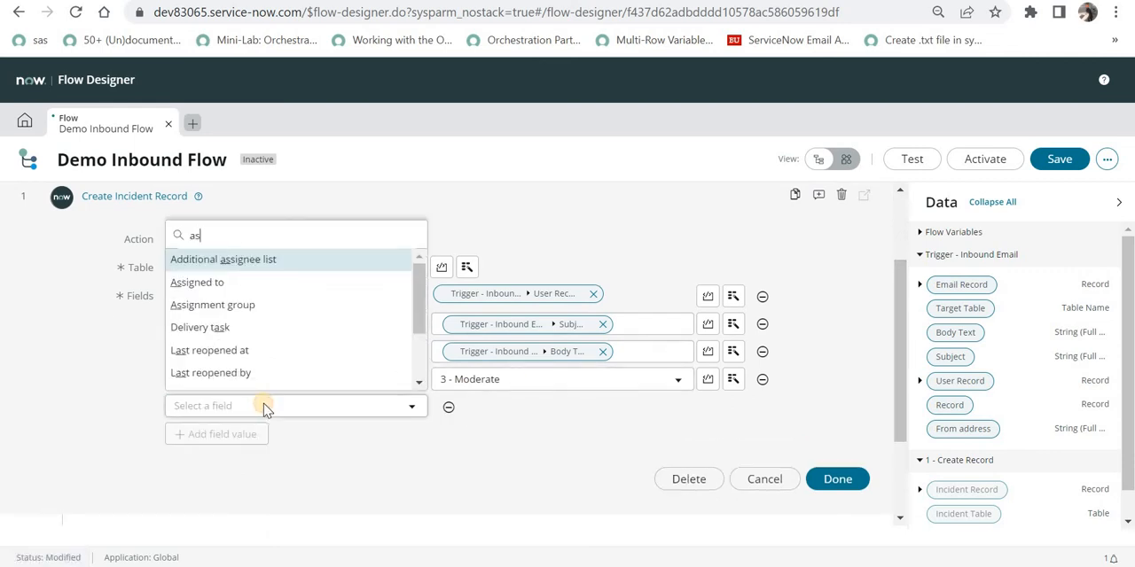
pyautogui.press('Return')
pyautogui.click(502, 413)
pyautogui.write('service')
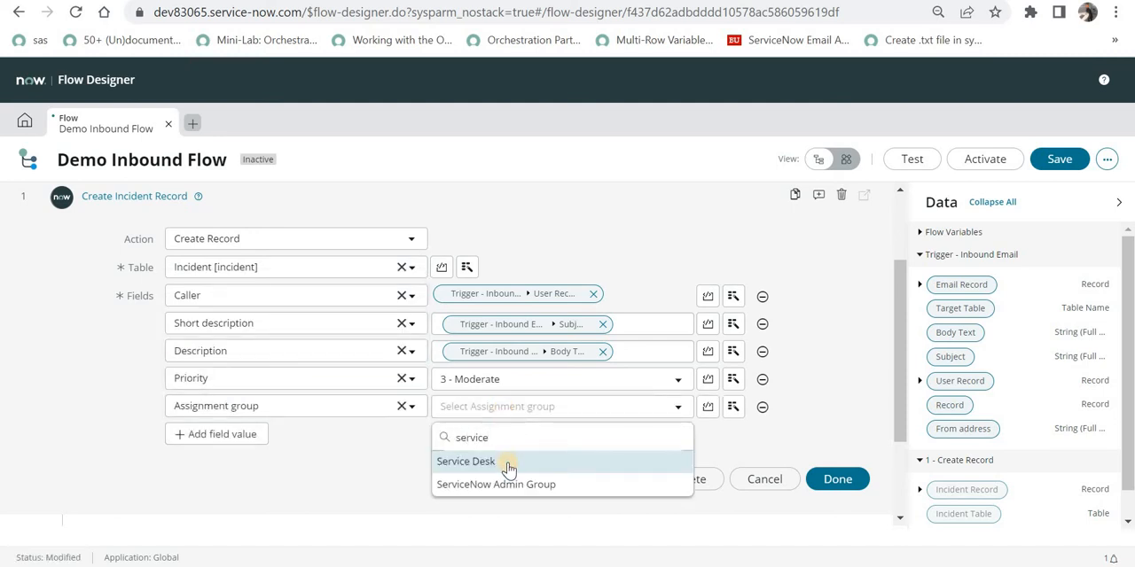
pyautogui.click(509, 465)
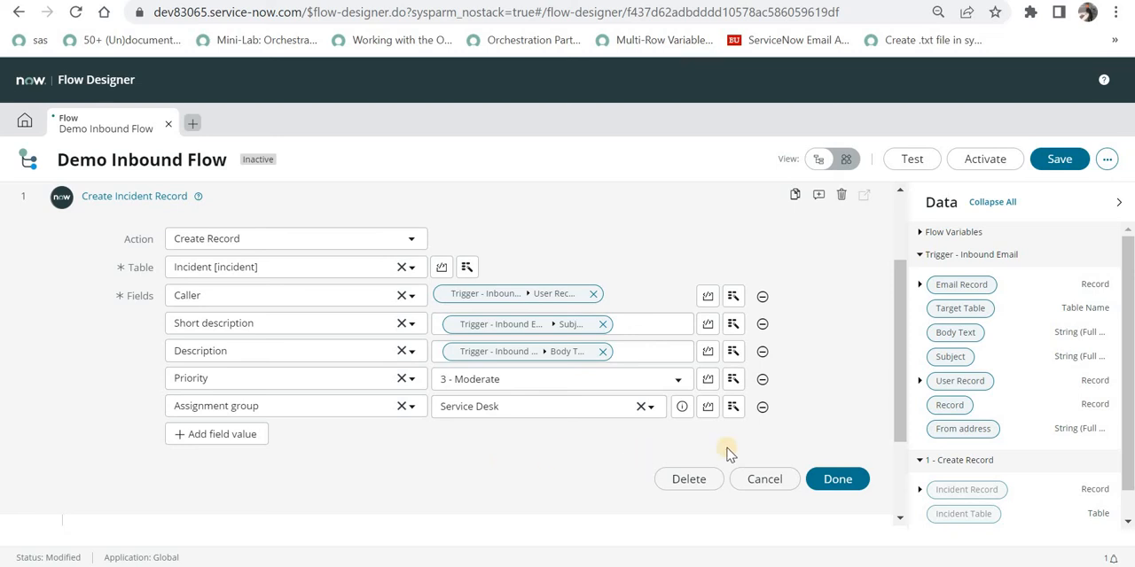
pyautogui.click(833, 480)
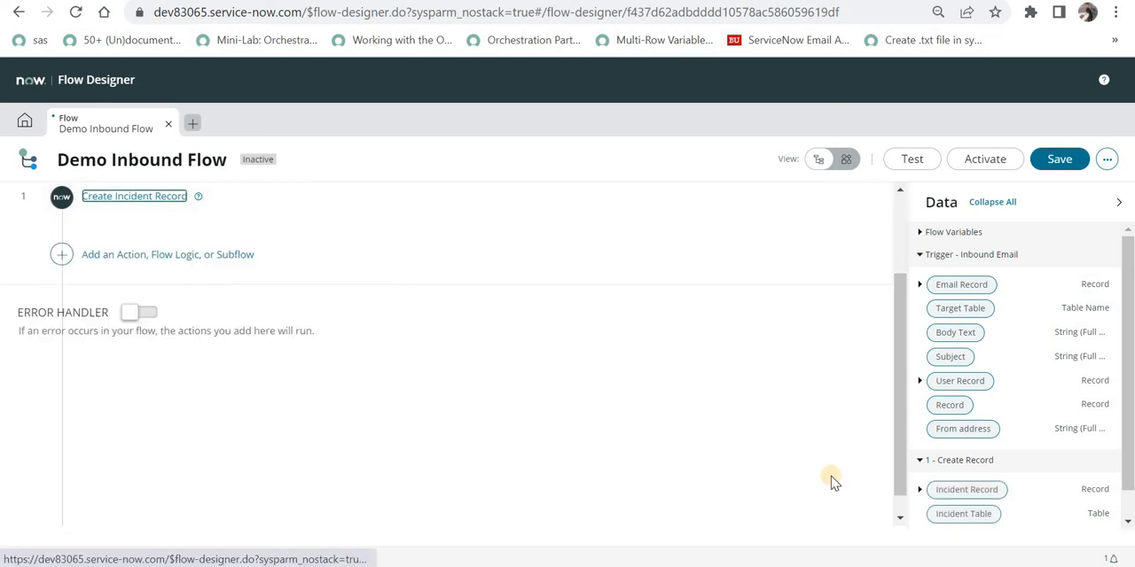
# Save the Demo Inbound Flow and activate it.
pyautogui.click(1050, 159)
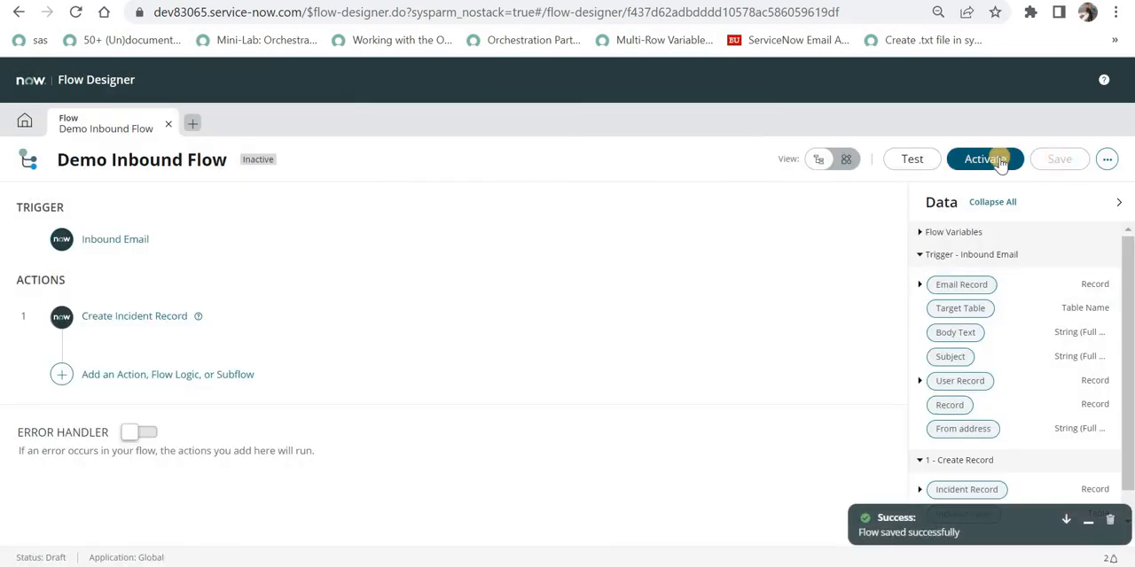
pyautogui.click(1000, 159)
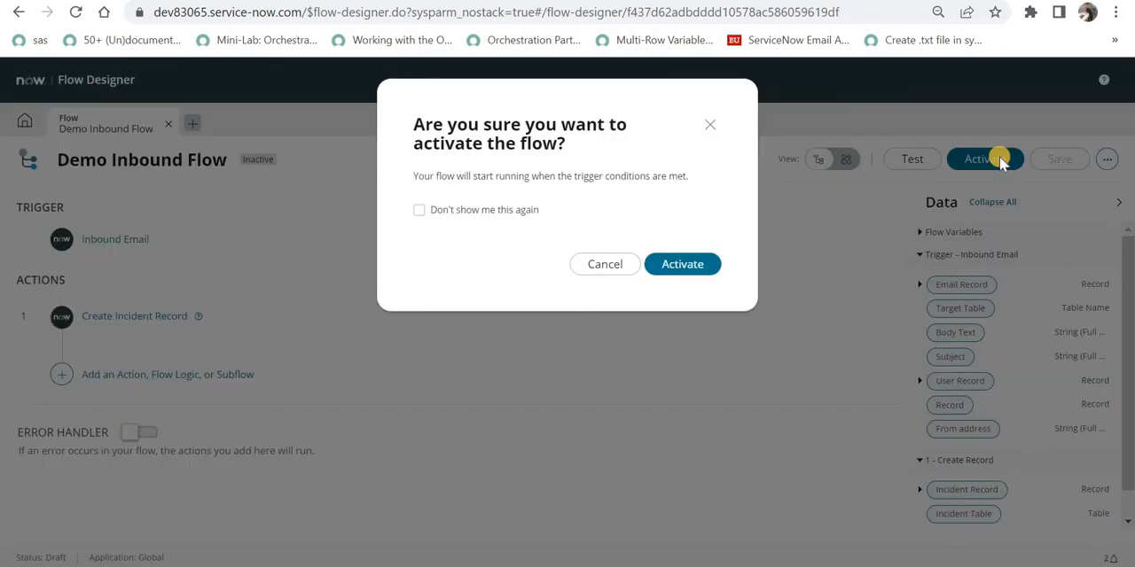
pyautogui.click(683, 264)
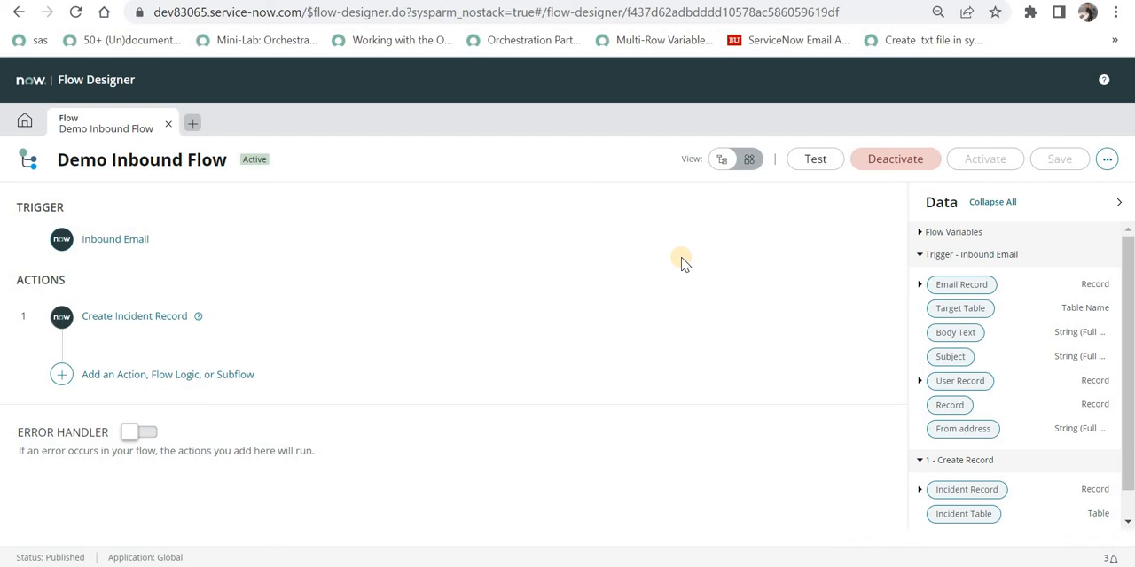
# Open the sys_user.list table from the navigator and select the first user's email address.
pyautogui.click(124, 249)
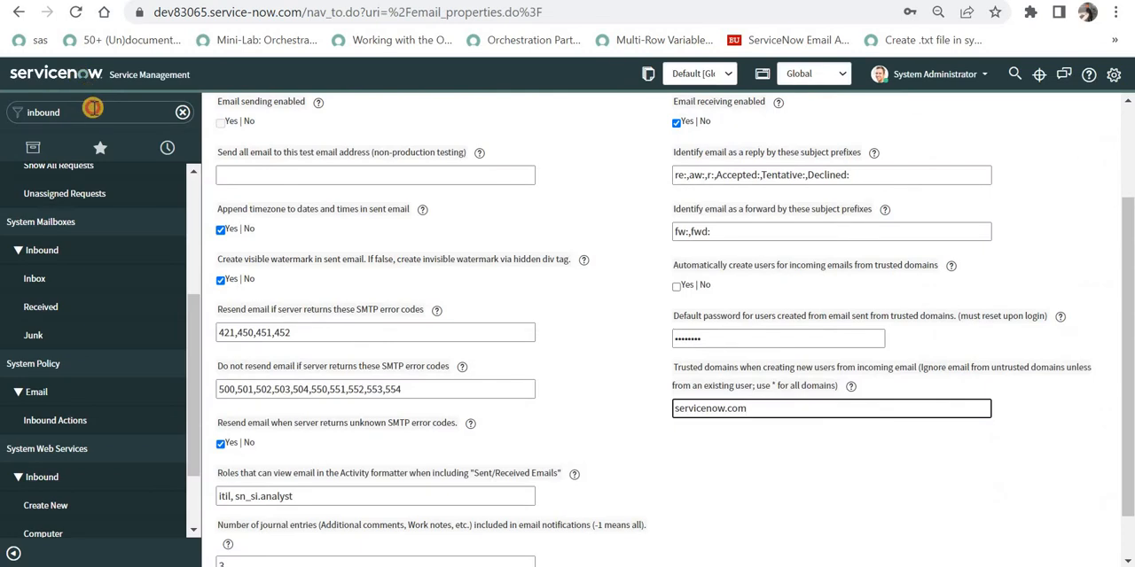
pyautogui.doubleClick(88, 112)
pyautogui.write('sys_user.')
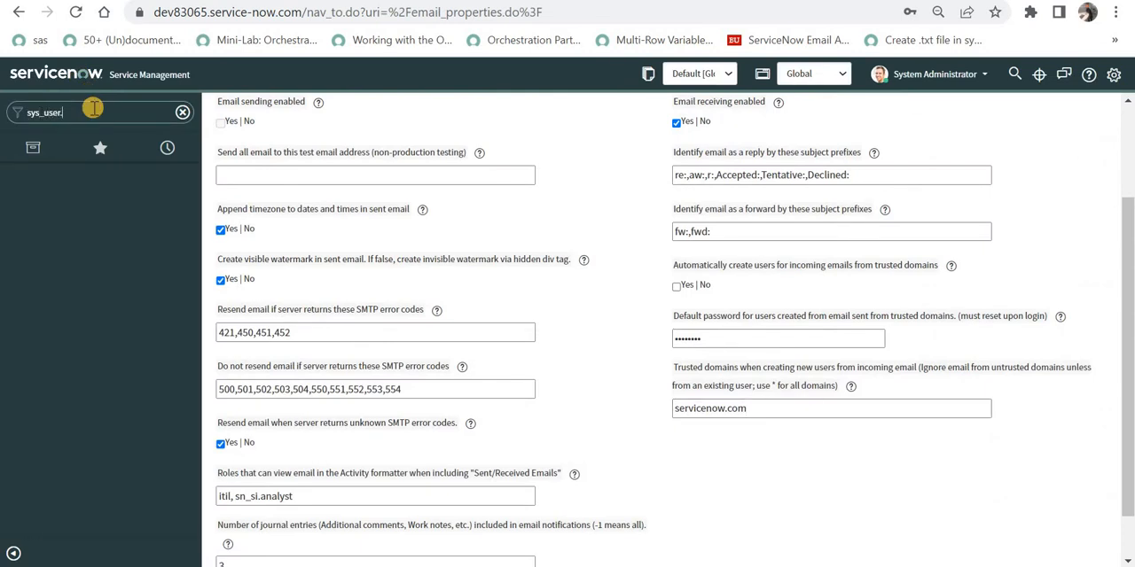
pyautogui.write('list')
pyautogui.press('Return')
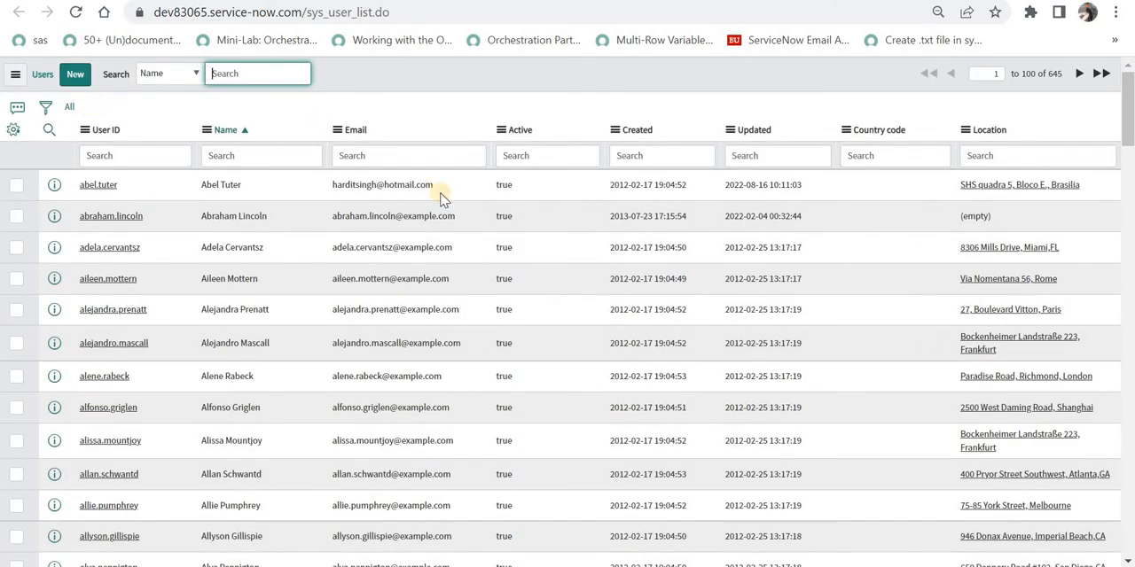
pyautogui.tripleClick(330, 192)
pyautogui.doubleClick(456, 189)
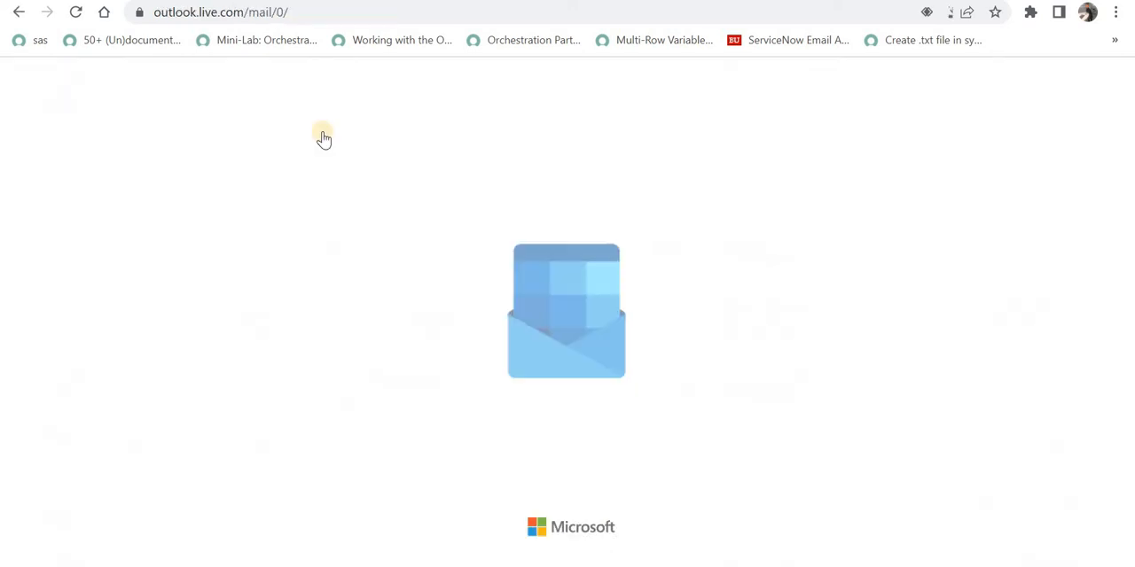
# Start a new Outlook message addressed to the ServiceNow developer instance's email address.
pyautogui.click(177, 120)
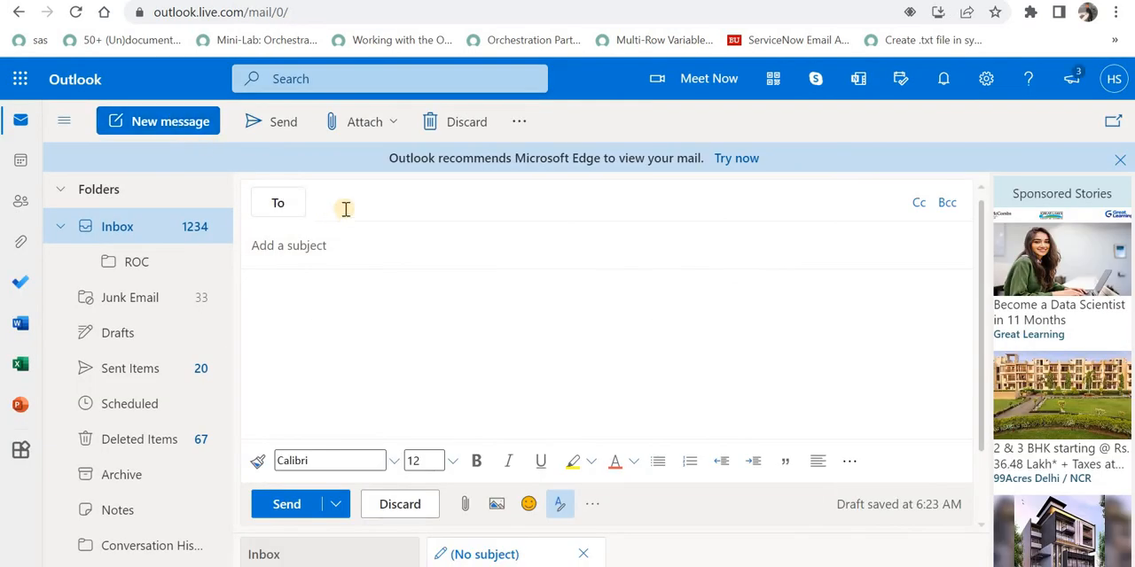
pyautogui.write('dev')
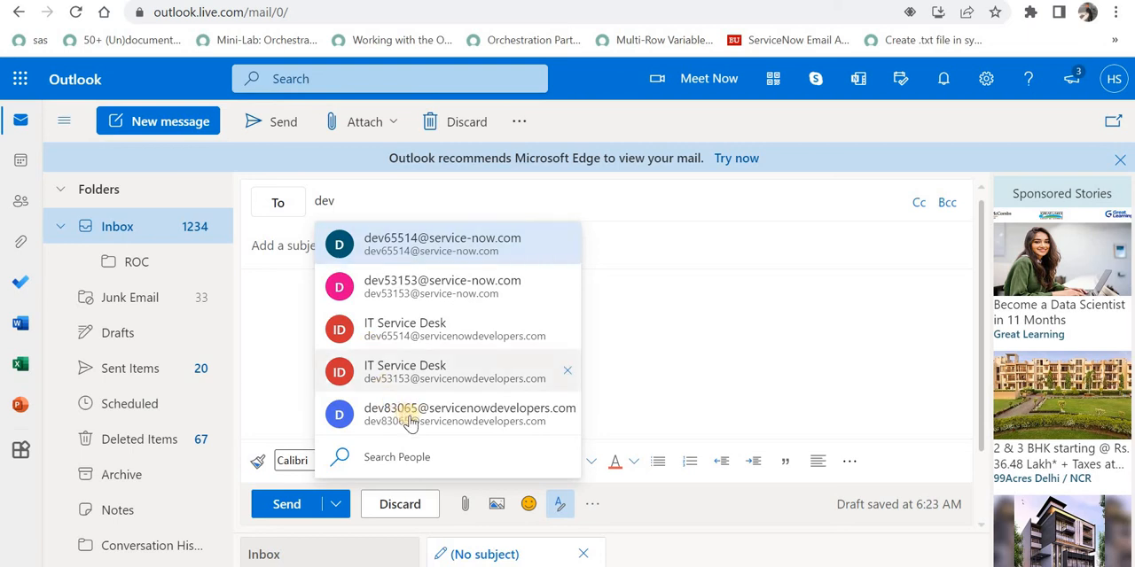
pyautogui.press('Return')
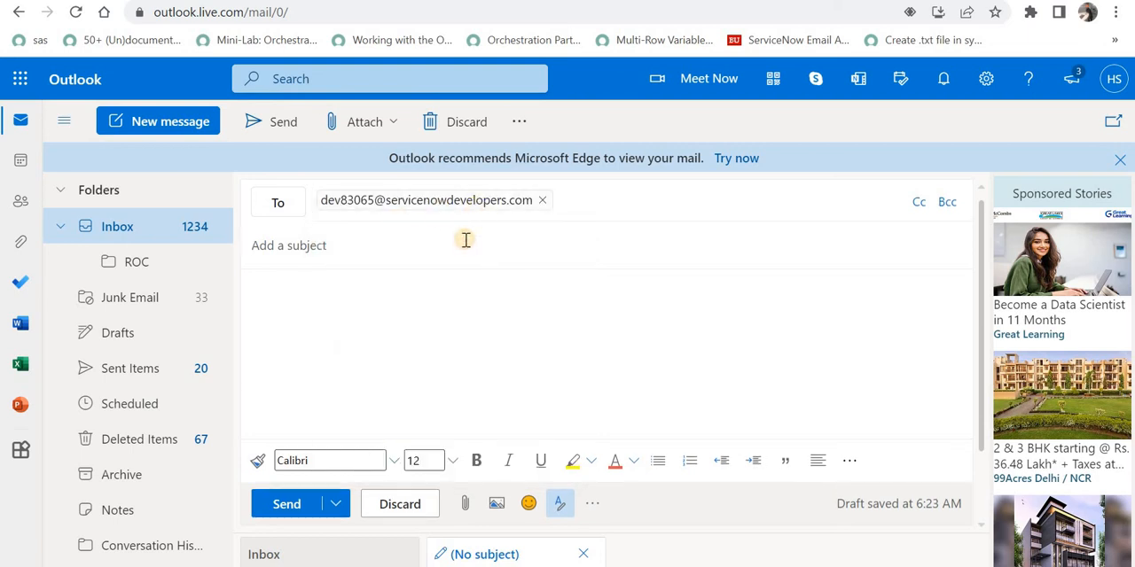
# Enter the subject "My laptop is not working since today".
pyautogui.write('My lapto')
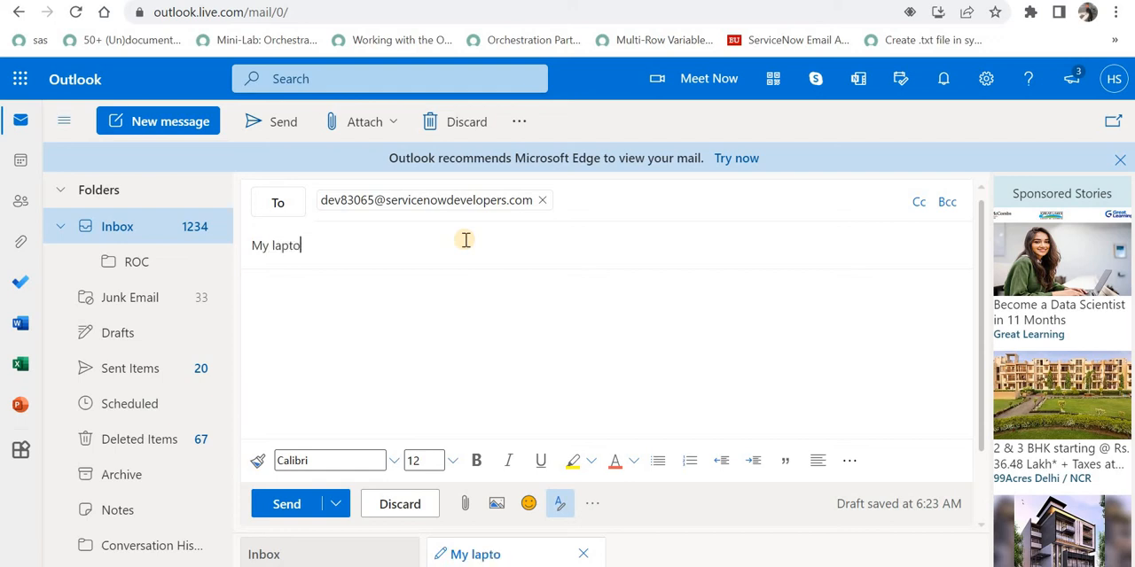
pyautogui.write('p is notg')
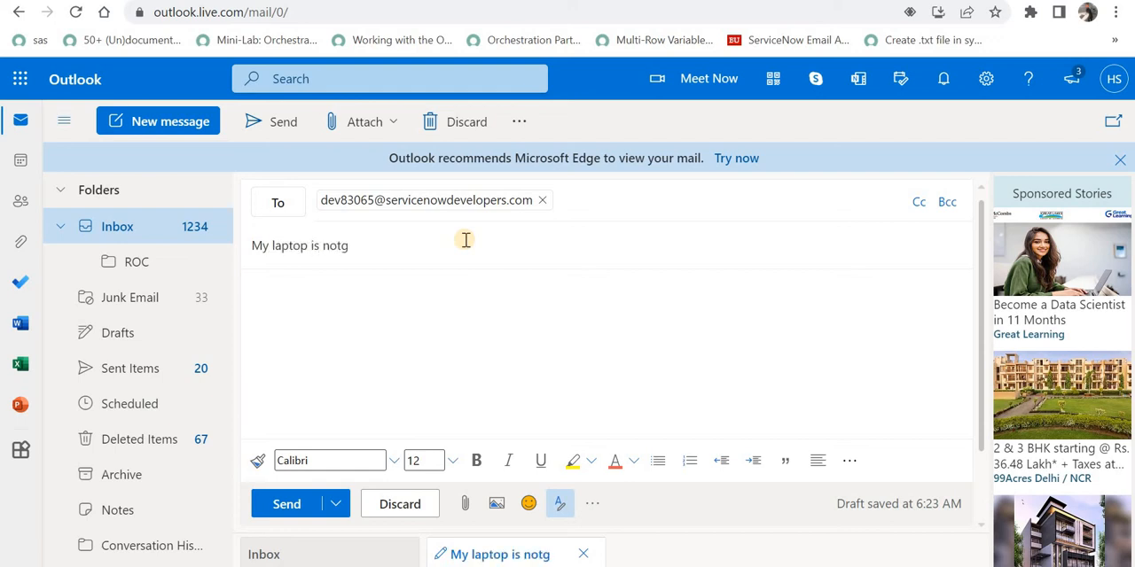
pyautogui.press('BackSpace')
pyautogui.write('working s')
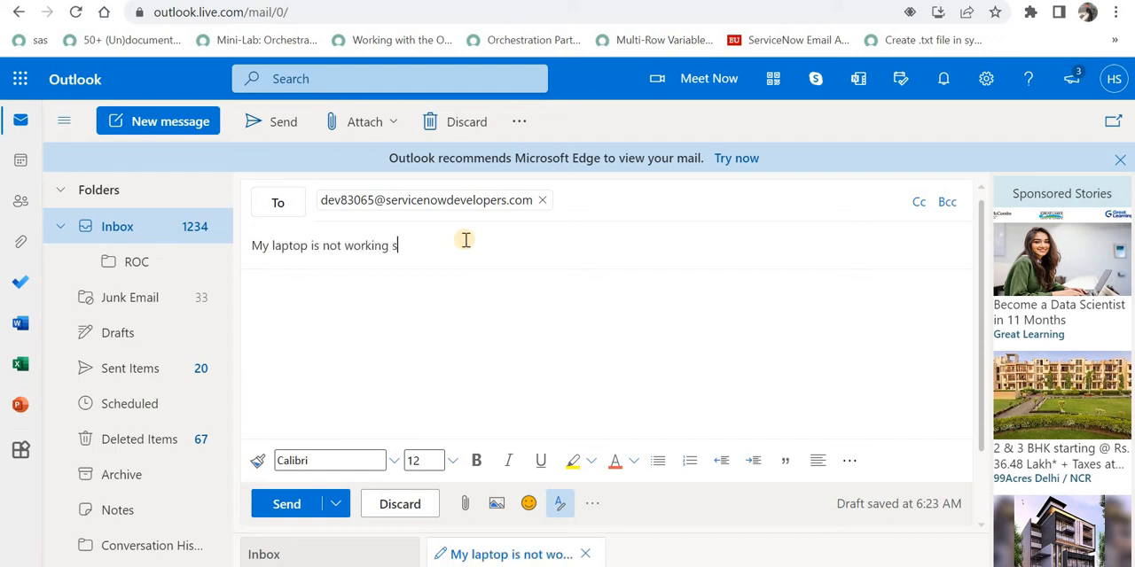
pyautogui.write('ince today')
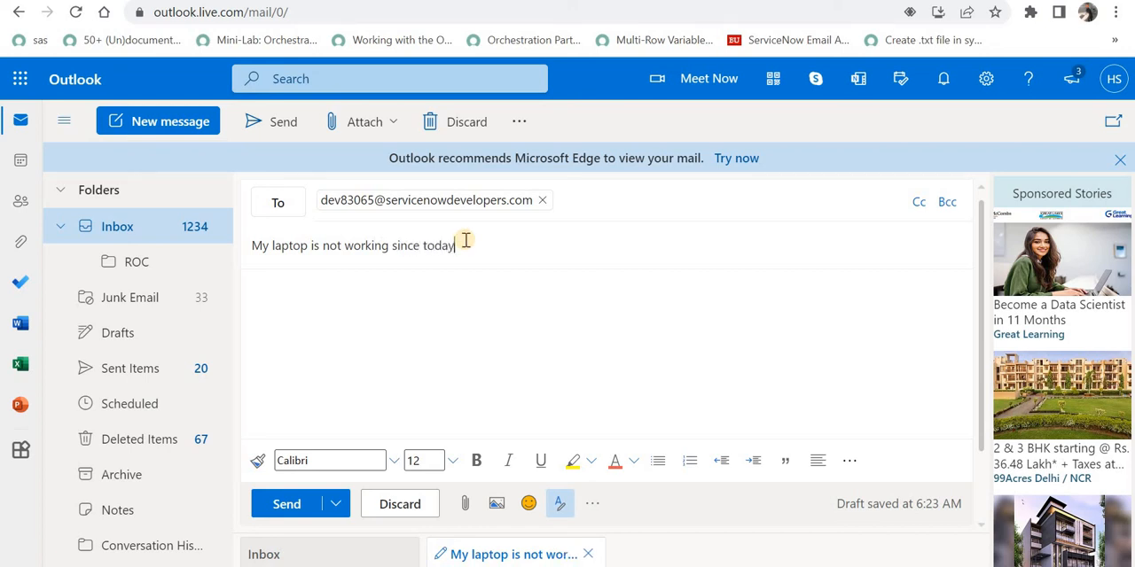
# Write the body "a blue screen is coming up everytime i switch it on" and send the email.
pyautogui.click(453, 294)
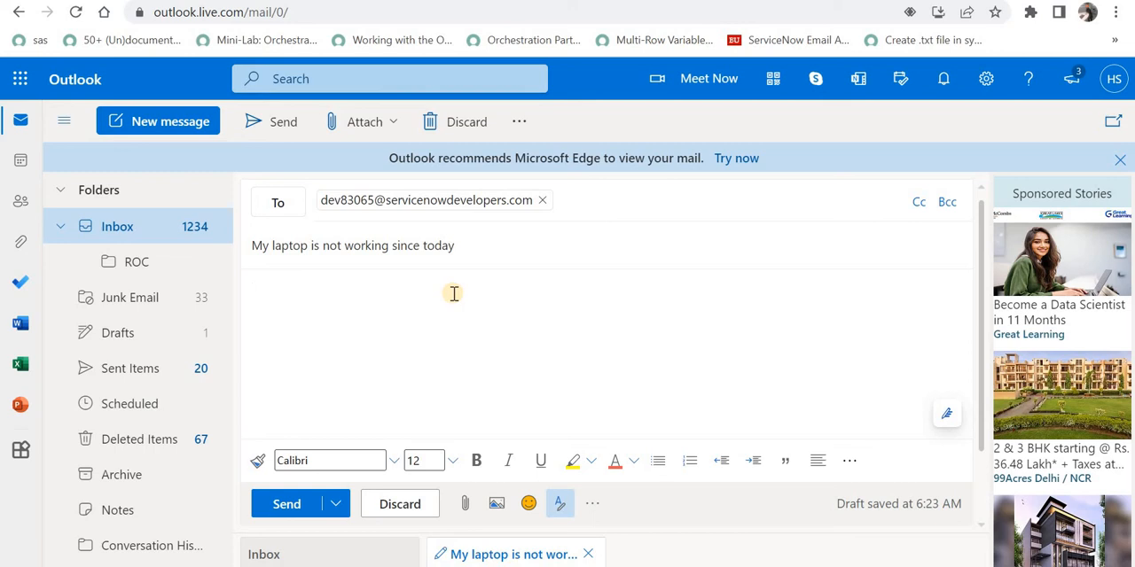
pyautogui.write('a blue screen is coming up')
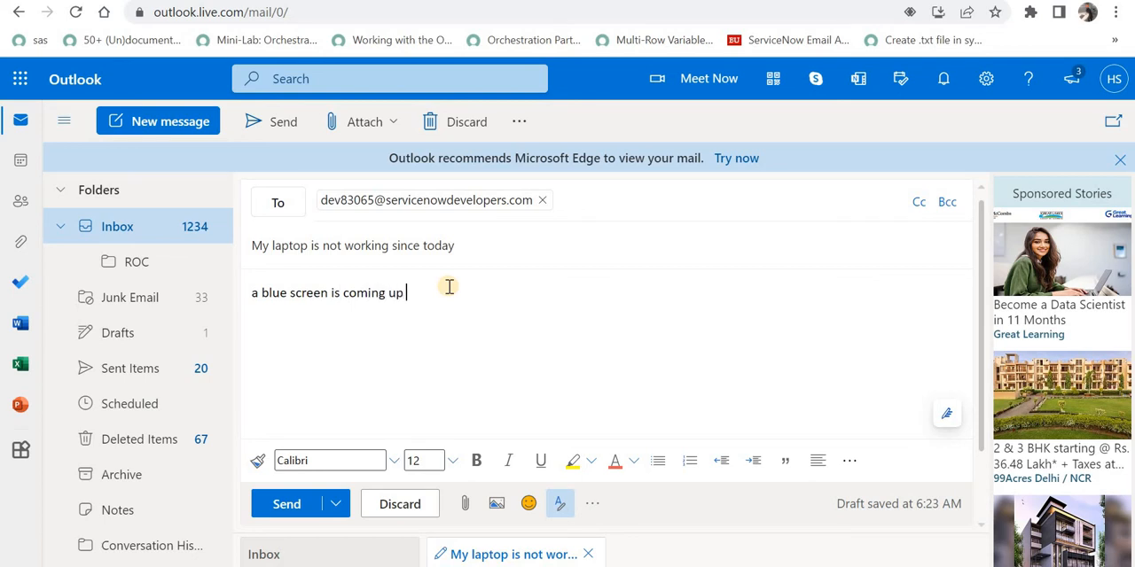
pyautogui.write(' everytime i swit')
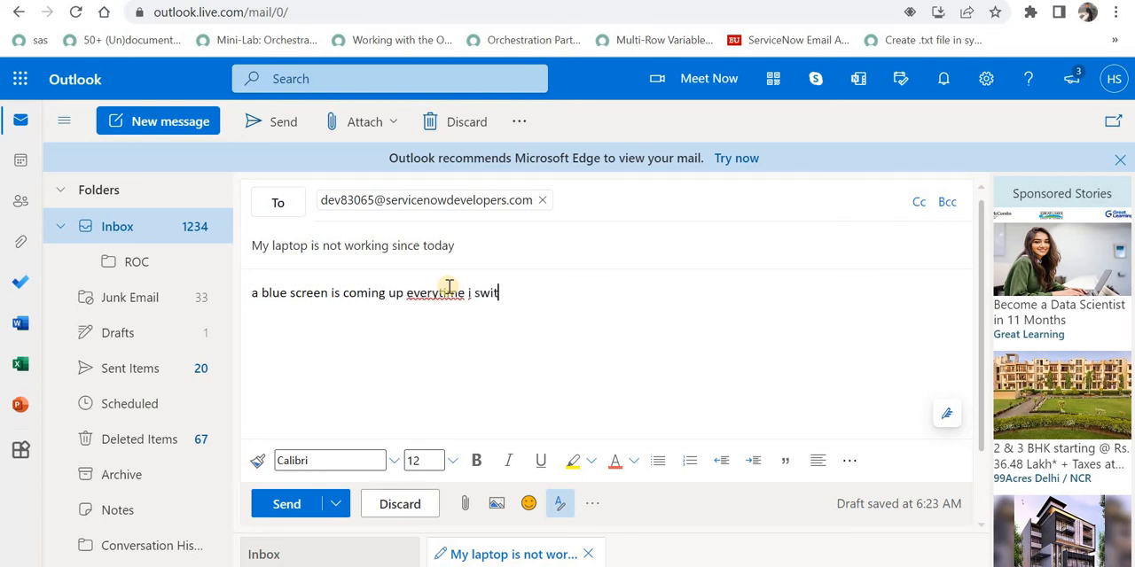
pyautogui.write('ch it on')
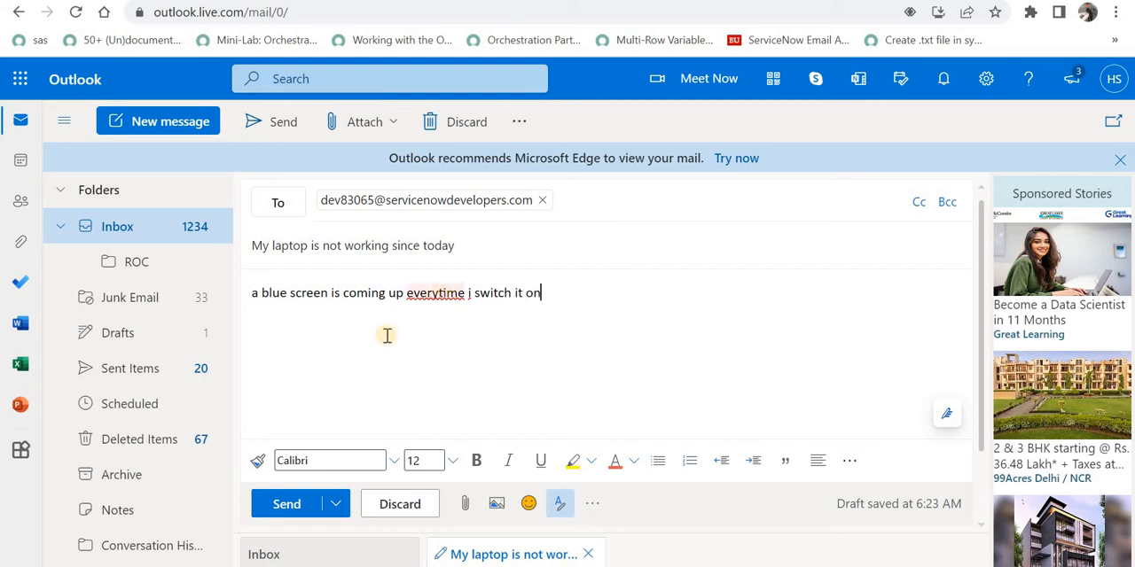
pyautogui.click(302, 511)
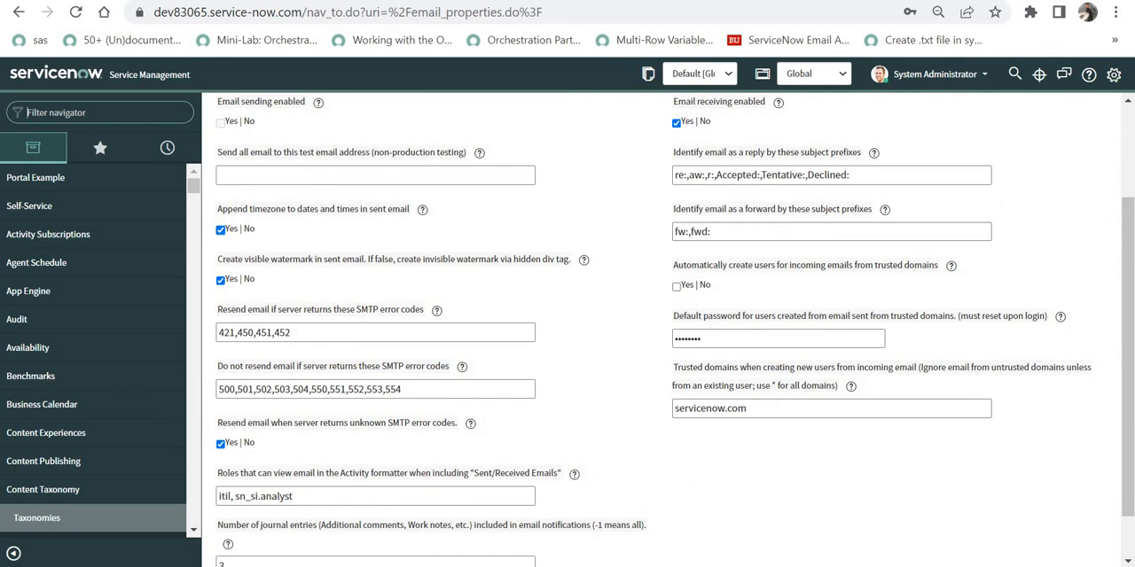
# Filter the navigator for "inbo" and open the Inbox system mailbox list.
pyautogui.click(88, 108)
pyautogui.write('in')
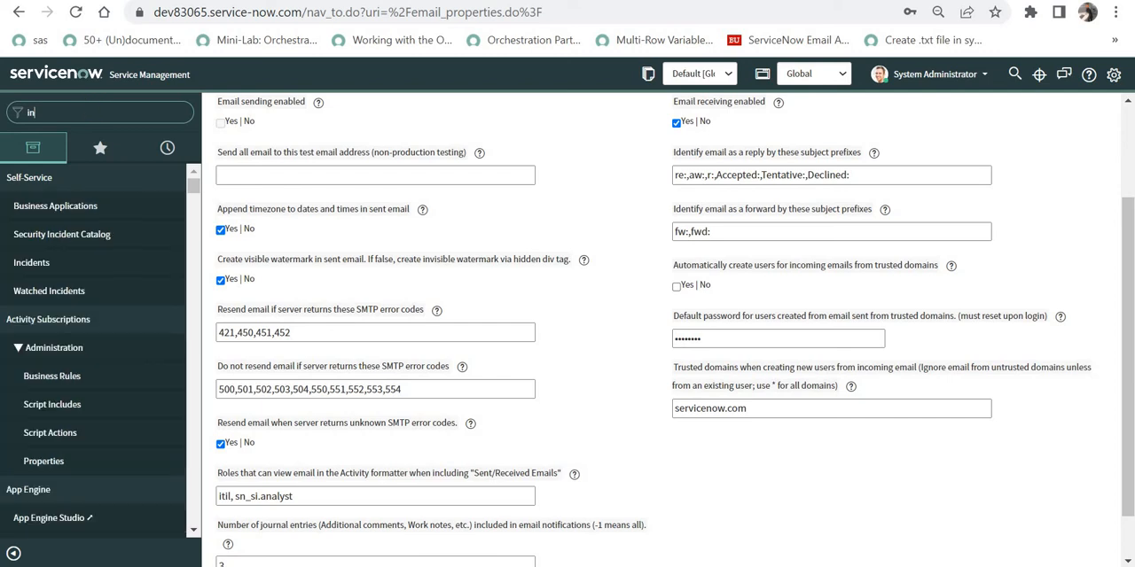
pyautogui.write('bo')
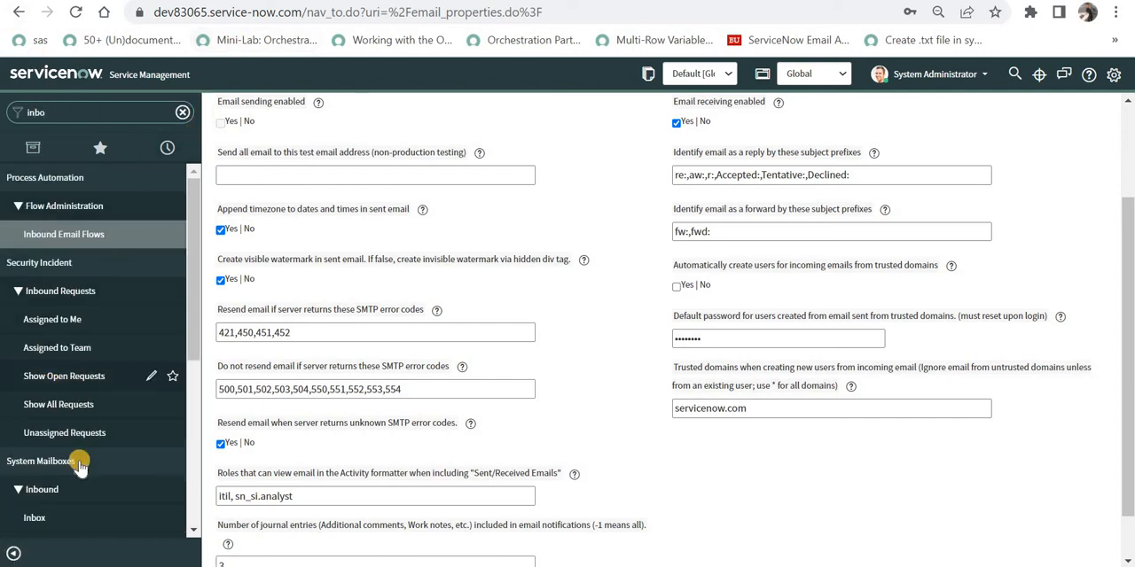
pyautogui.scroll(-3, 133, 355)
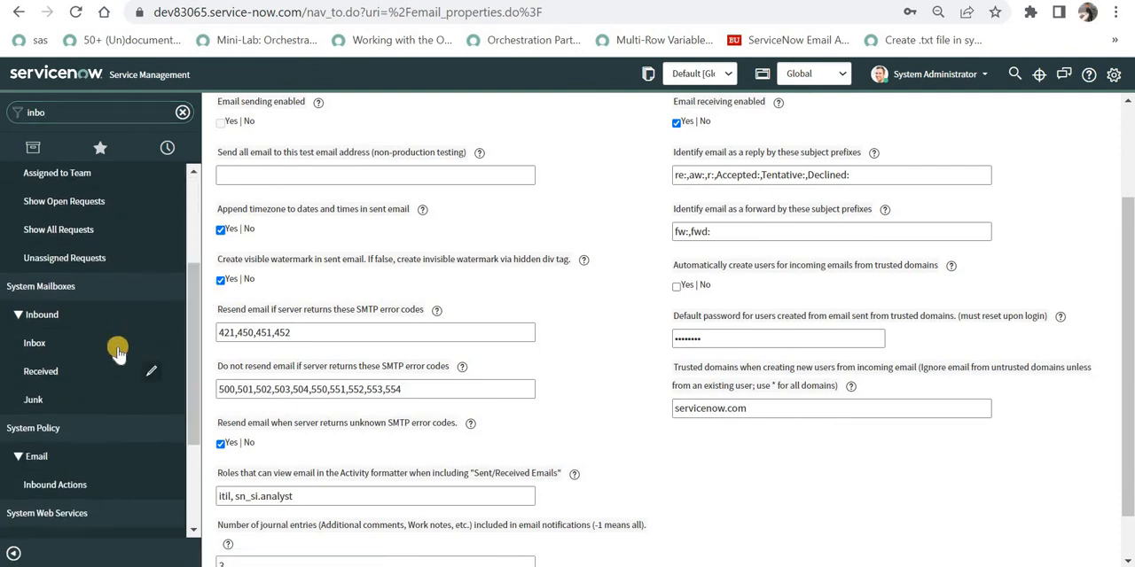
pyautogui.scroll(-1, 114, 346)
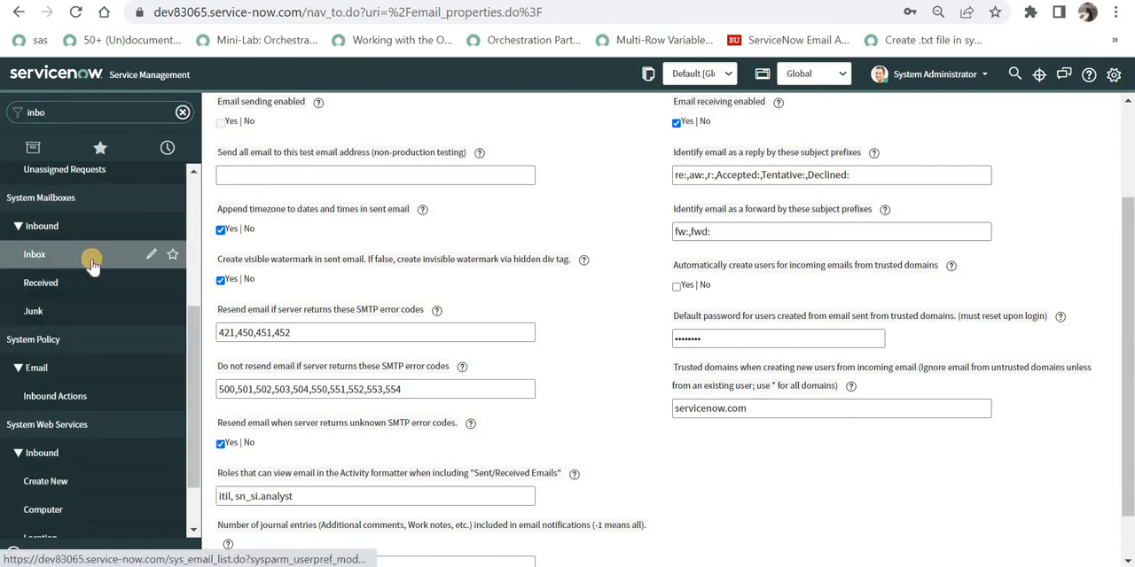
pyautogui.click(54, 254)
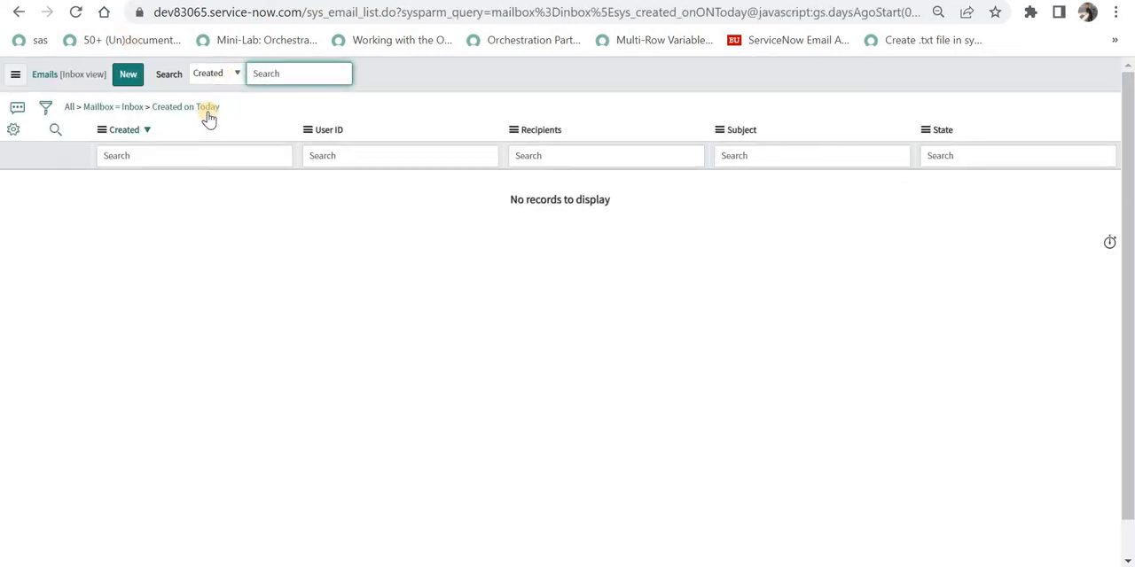
# Open the Received system mailbox list of emails created today.
pyautogui.click(97, 1)
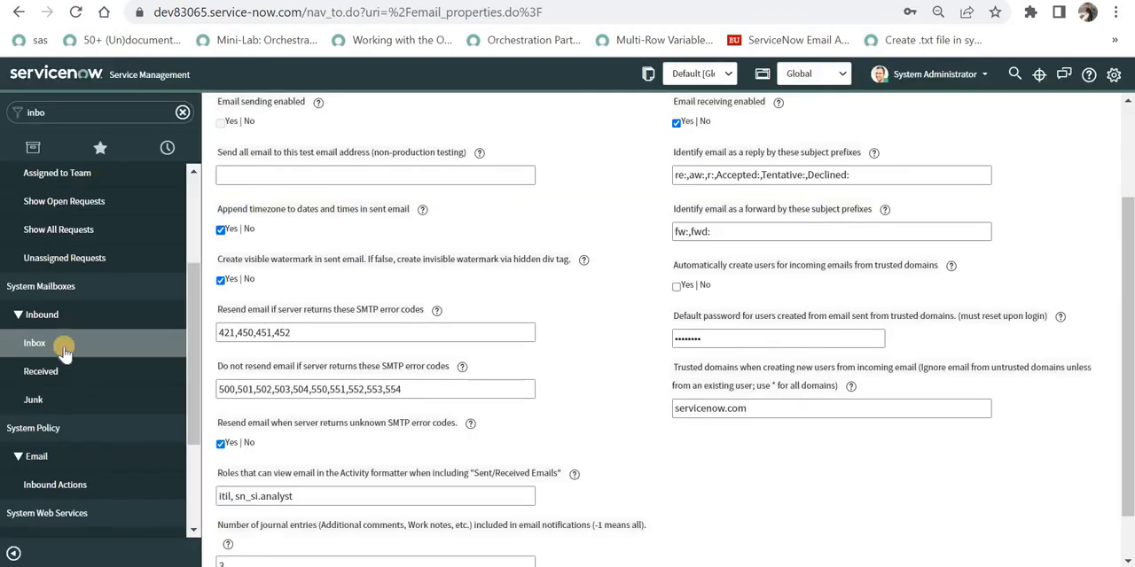
pyautogui.click(50, 379)
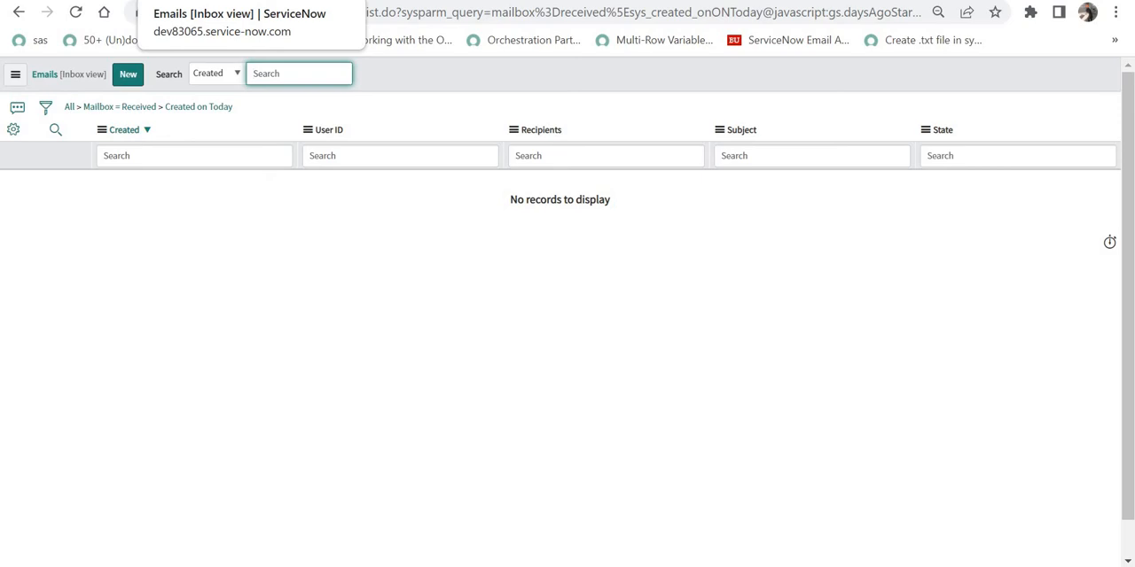
pyautogui.click(173, 1)
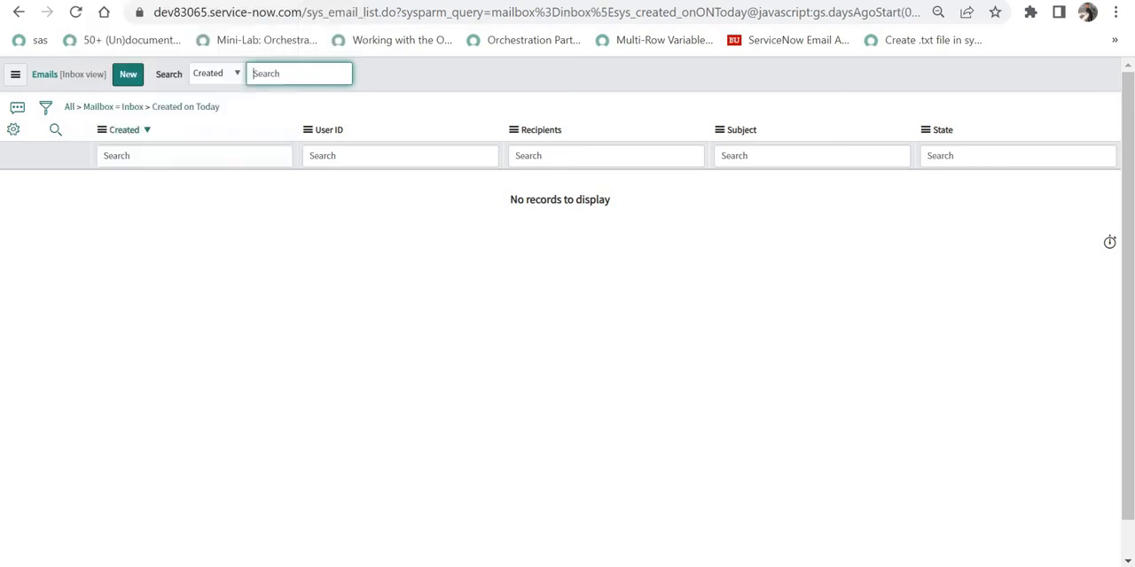
pyautogui.click(199, 108)
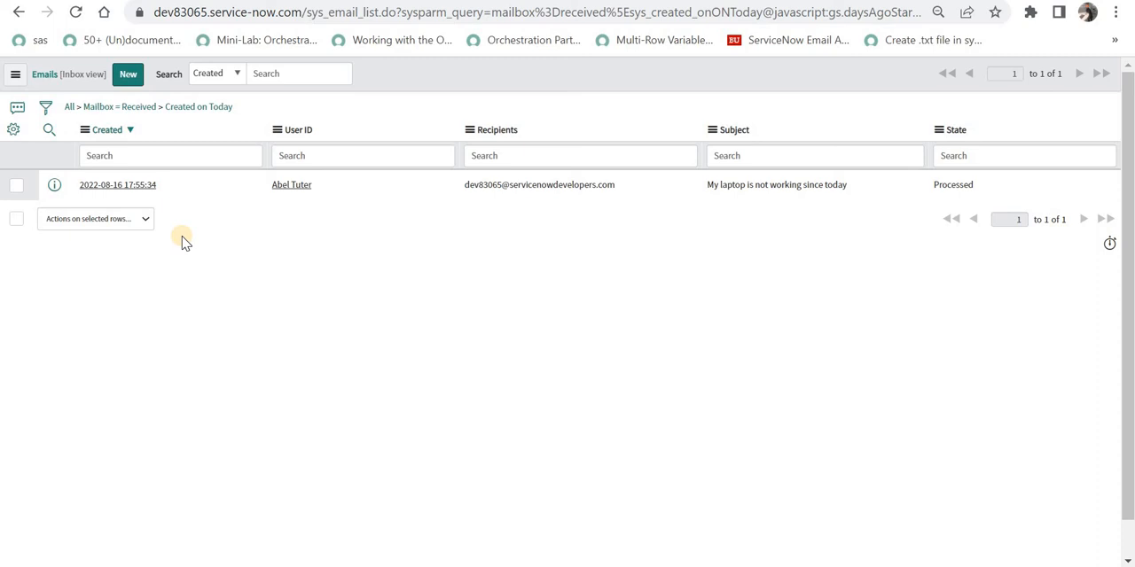
# Open the received laptop email and examine its mailbox, state, user ID, subject, recipients and body.
pyautogui.click(149, 188)
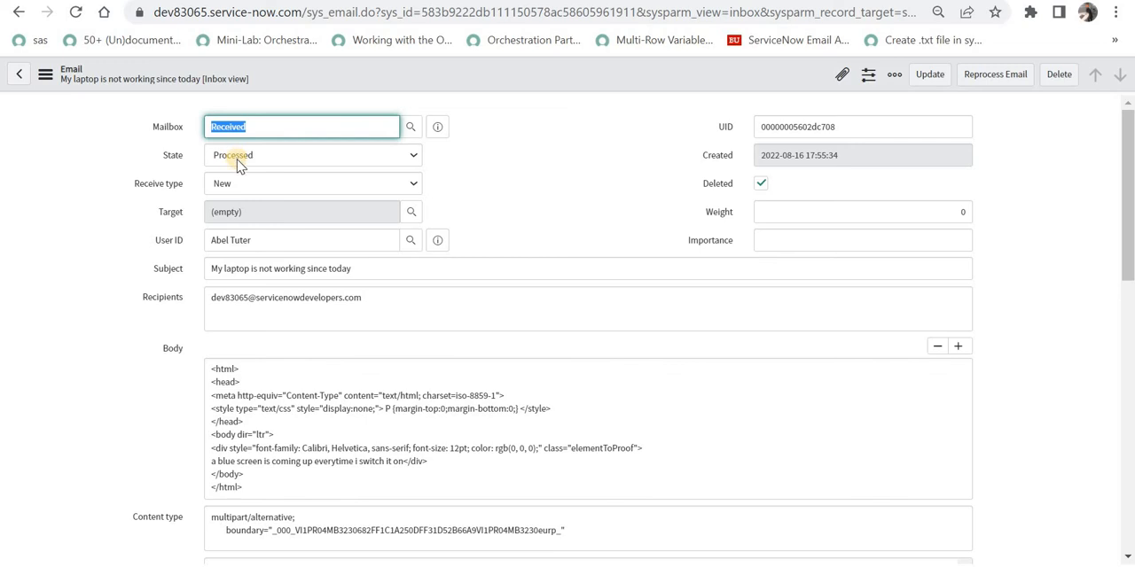
pyautogui.click(251, 268)
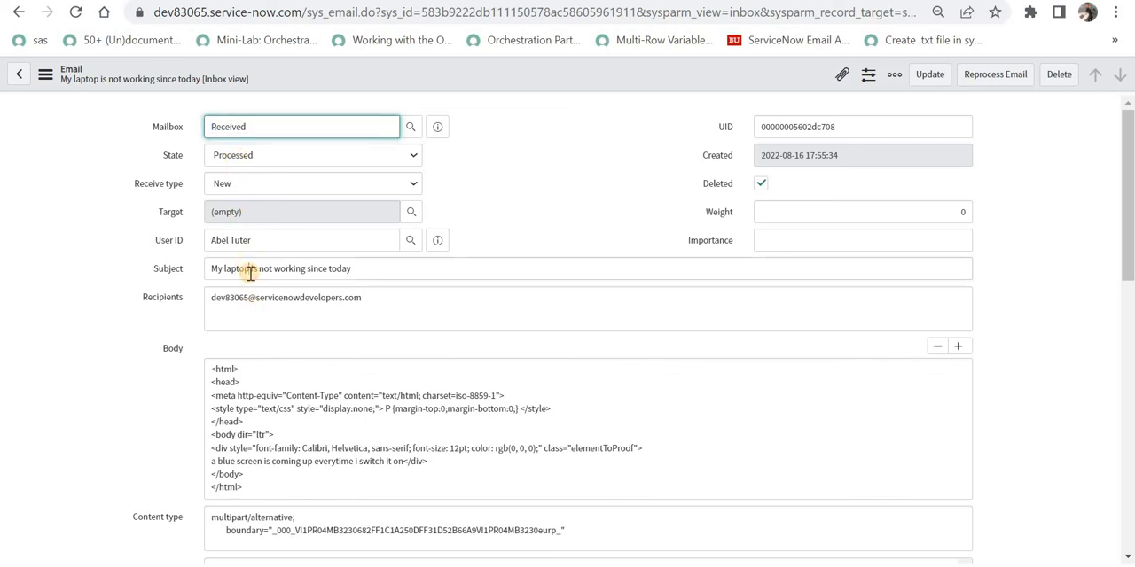
pyautogui.doubleClick(252, 298)
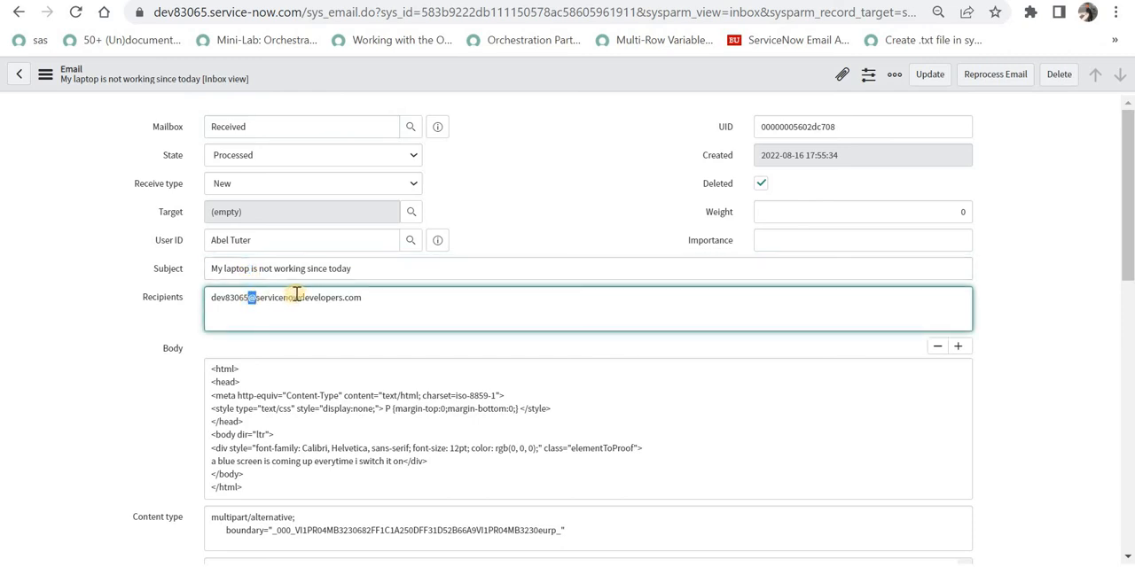
pyautogui.click(276, 246)
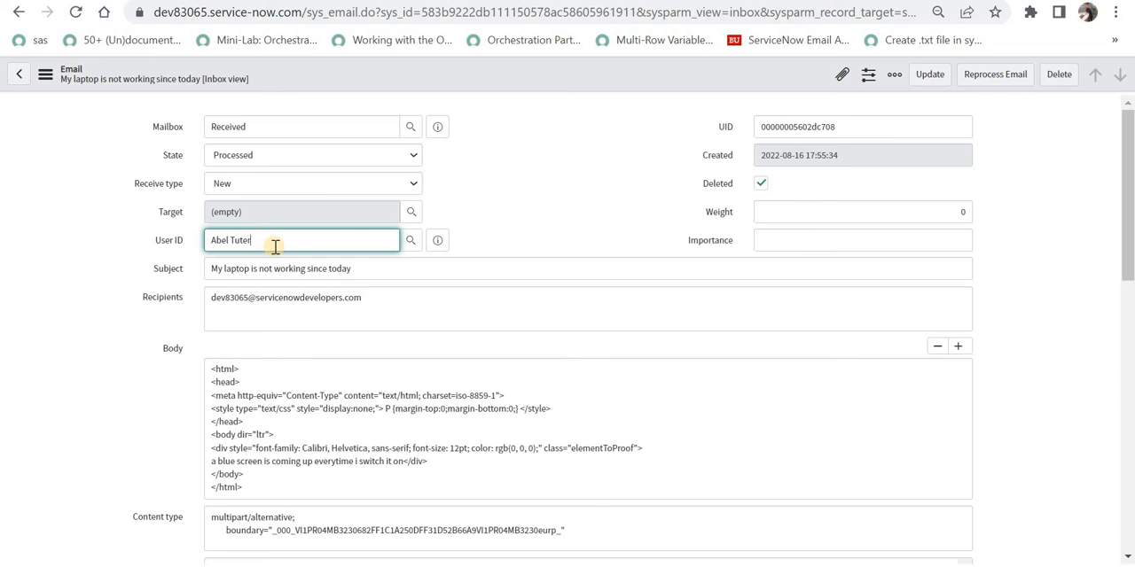
pyautogui.click(275, 408)
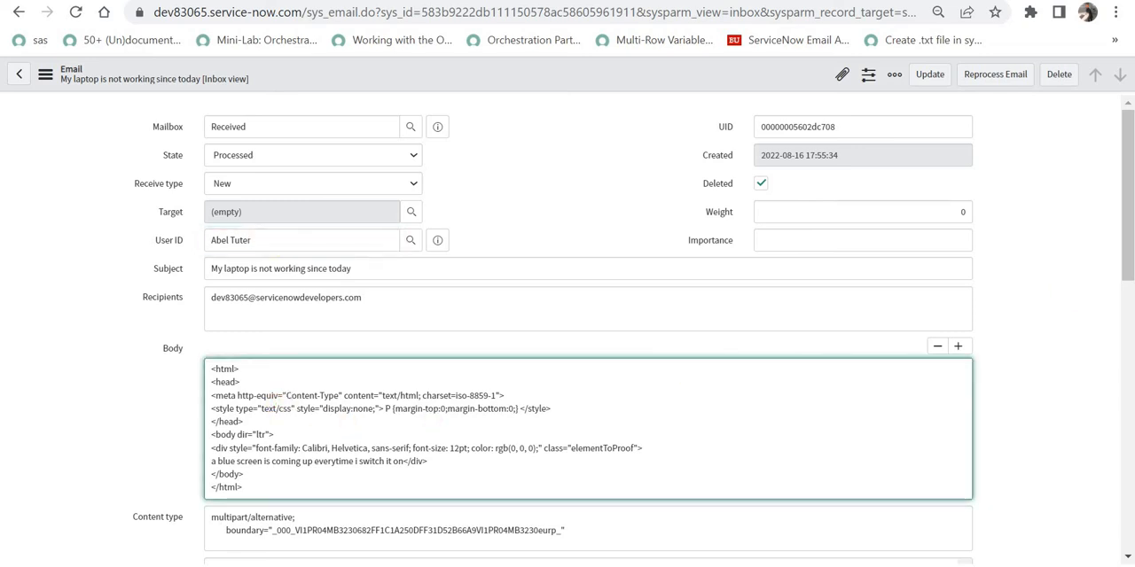
# Scroll to the email's Email Log entries and review which flow the trigger executed.
pyautogui.moveTo(1129, 237); pyautogui.dragTo(1129, 506)
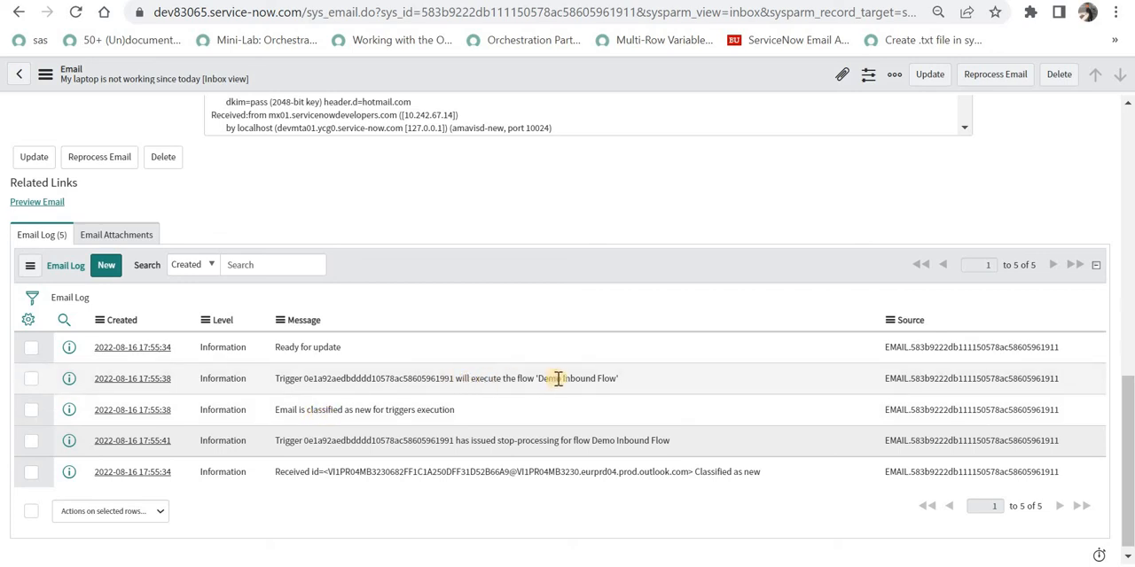
pyautogui.moveTo(555, 379); pyautogui.dragTo(621, 381)
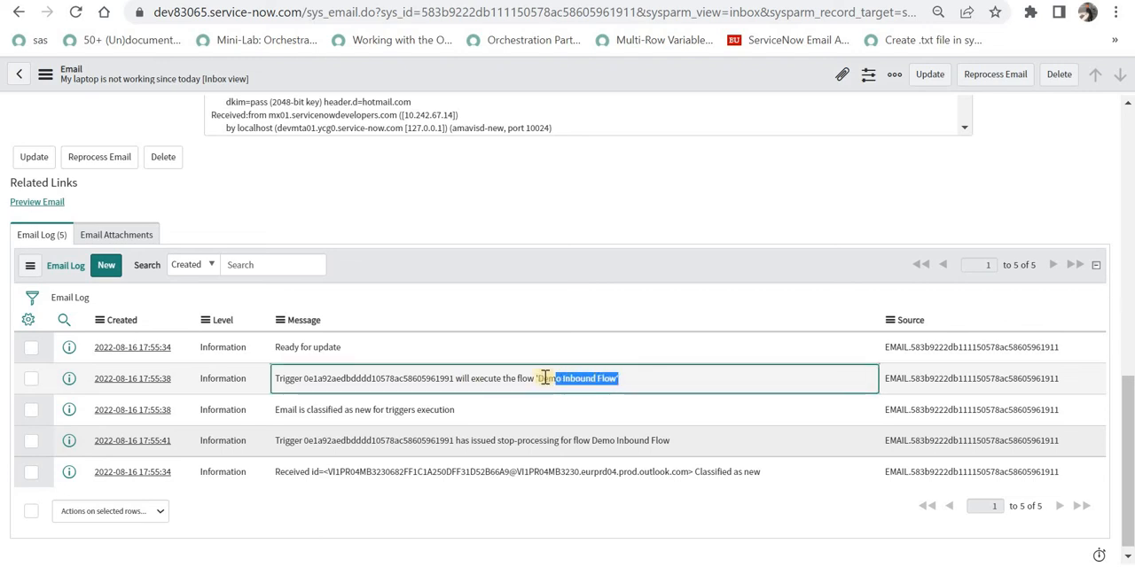
pyautogui.click(78, 301)
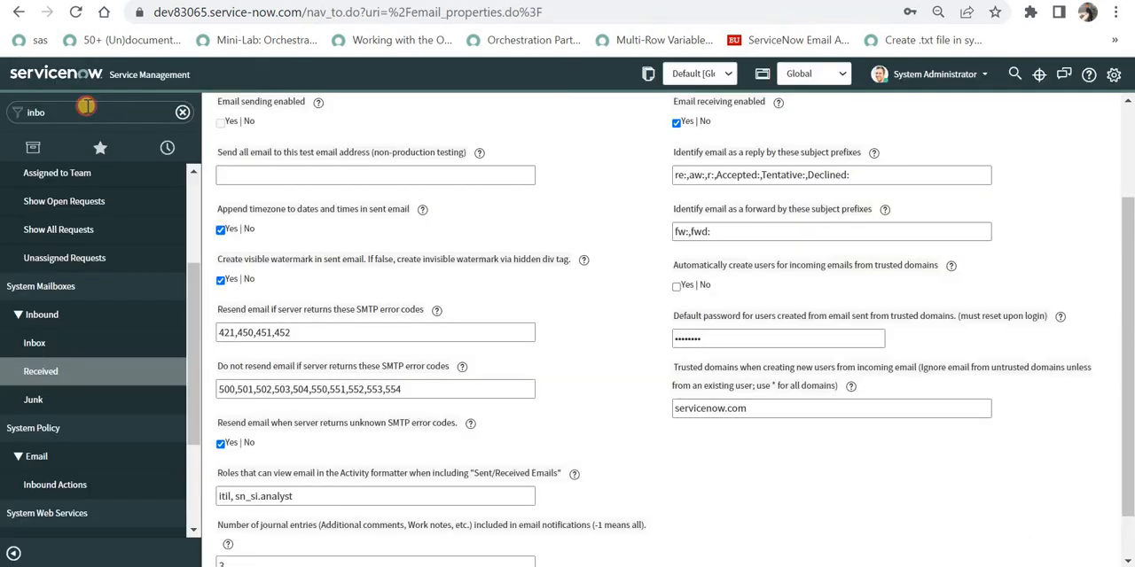
# Open the incident.list table from the navigator.
pyautogui.click(86, 105)
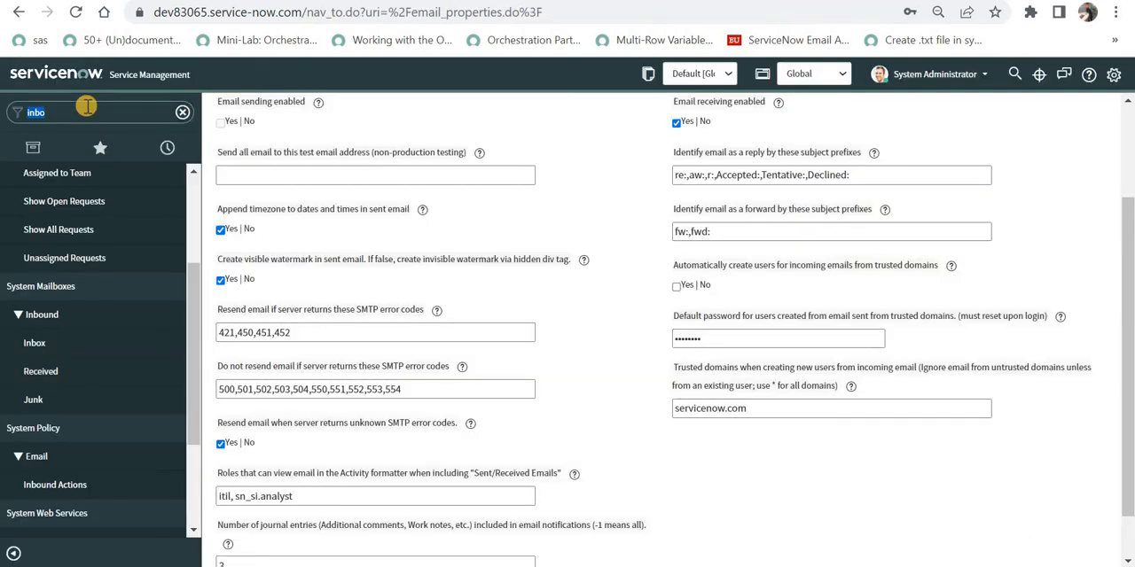
pyautogui.write('incident.l')
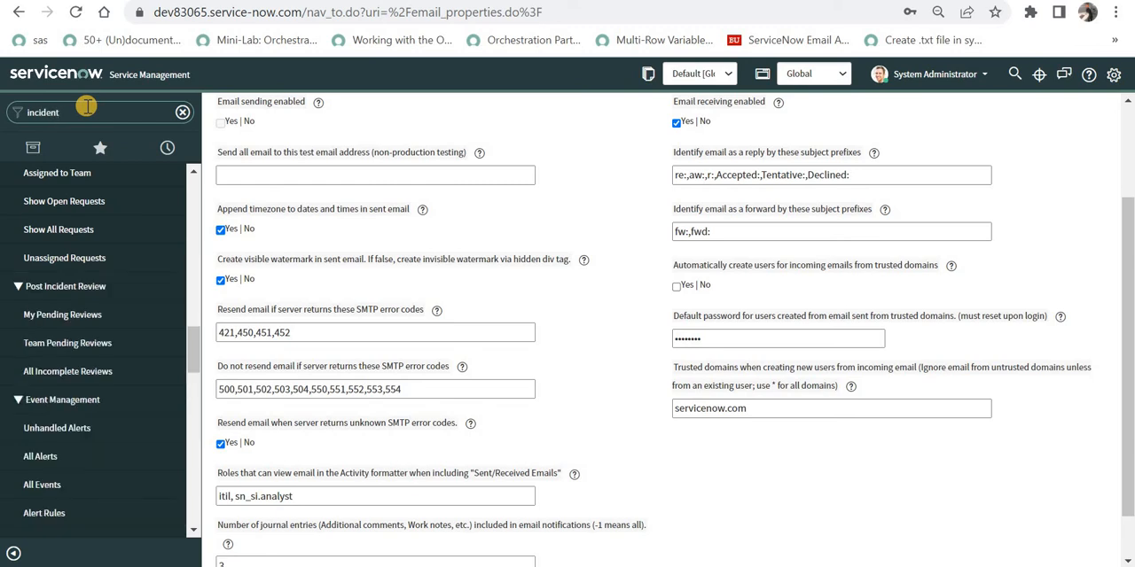
pyautogui.write('ist')
pyautogui.press('Return')
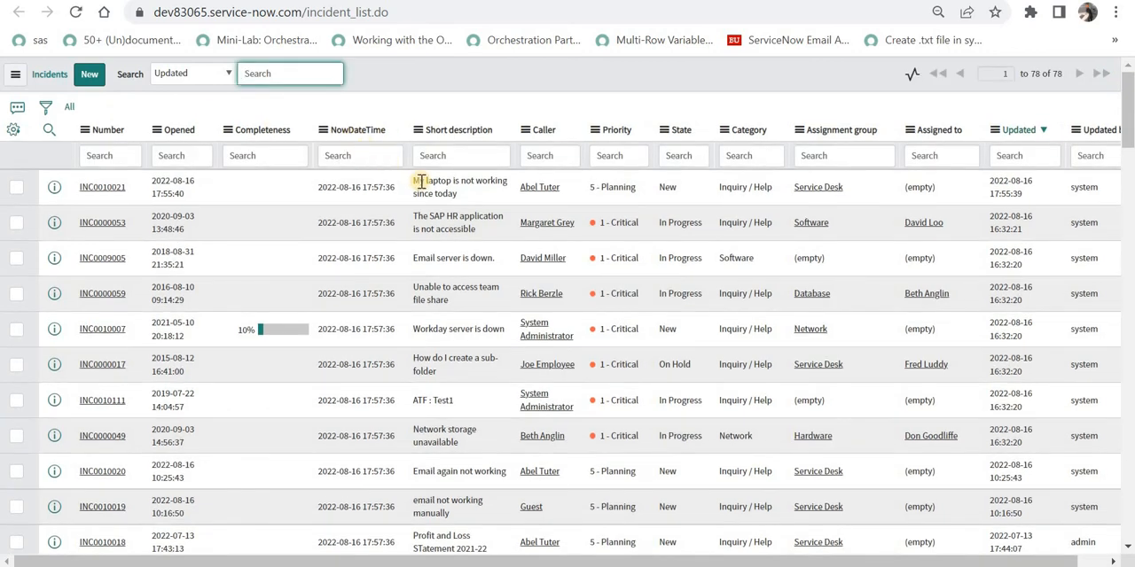
# Open the newest incident created from the laptop email and review its short description and description.
pyautogui.moveTo(415, 180); pyautogui.dragTo(456, 194)
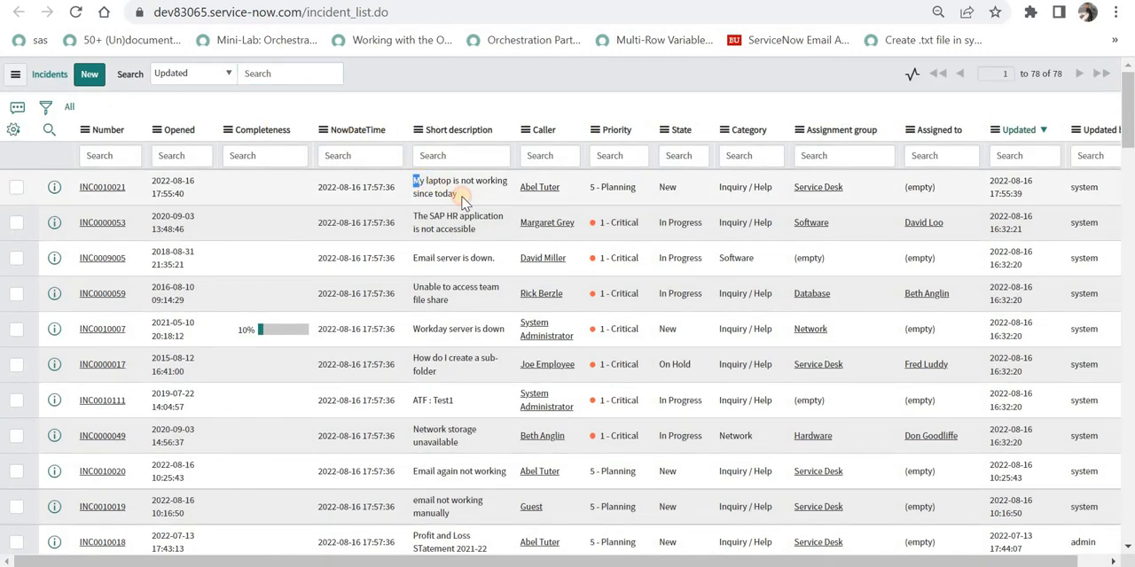
pyautogui.click(99, 188)
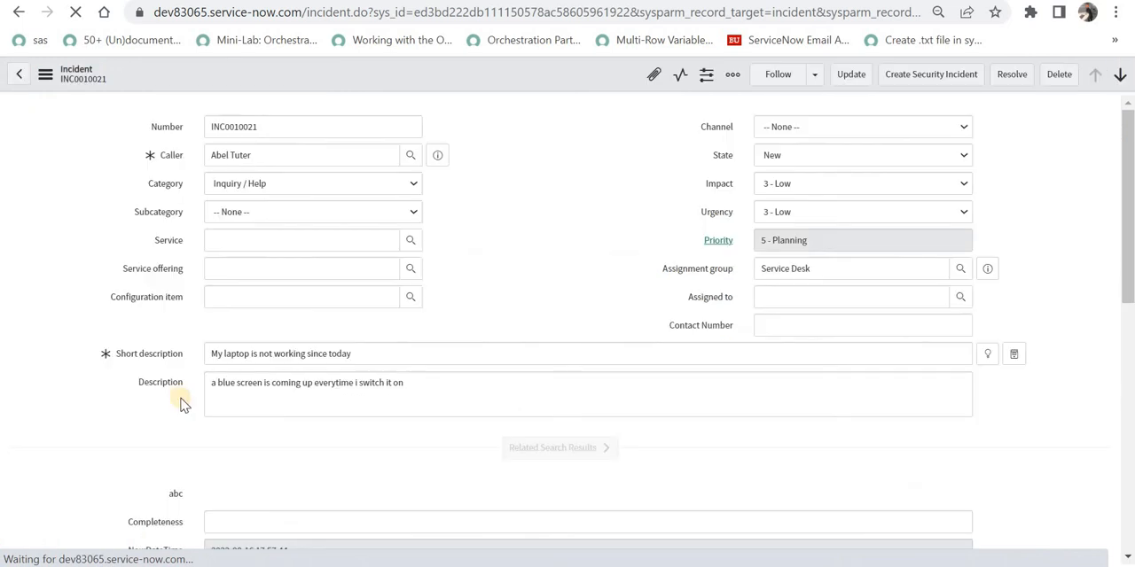
pyautogui.moveTo(224, 383); pyautogui.dragTo(444, 383)
pyautogui.click(663, 291)
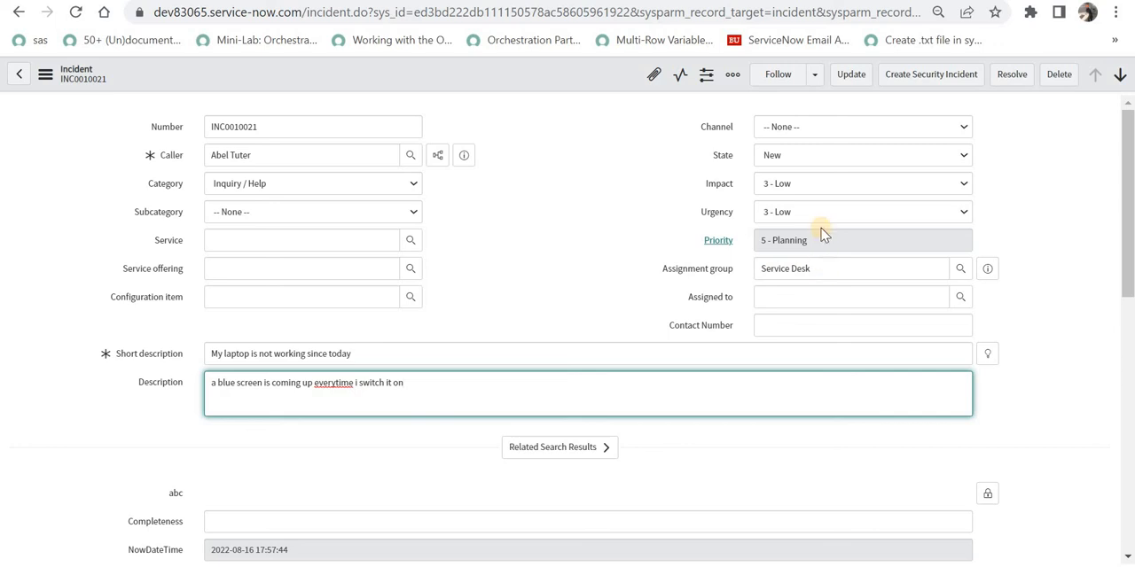
# Add a Move Email Attachments to Record action after the Create Incident Record action in Demo Inbound Flow.
pyautogui.doubleClick(265, 158)
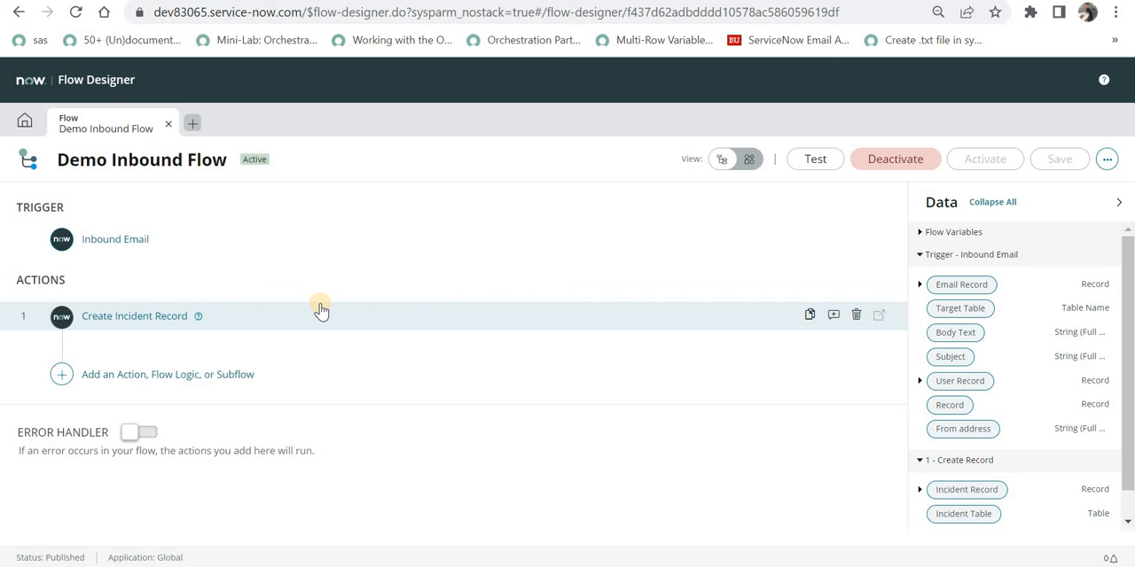
pyautogui.click(195, 380)
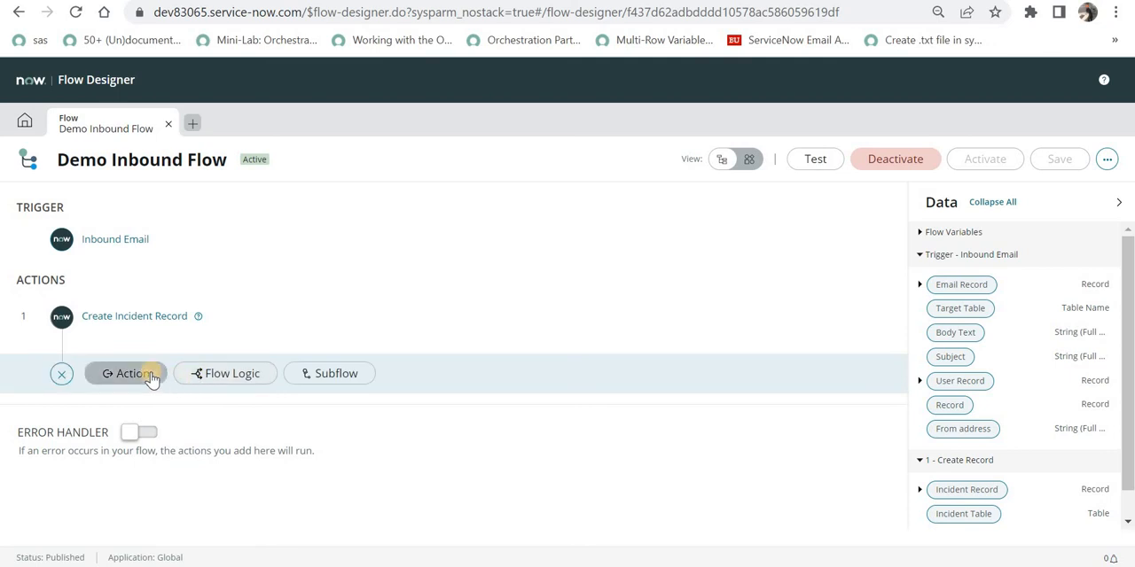
pyautogui.click(152, 376)
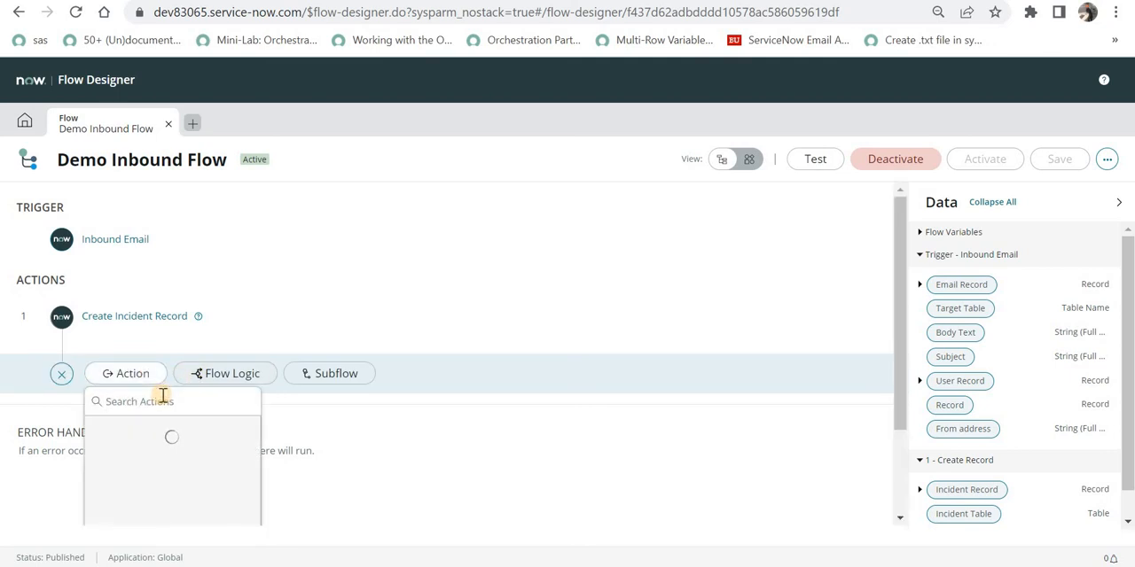
pyautogui.write('attach')
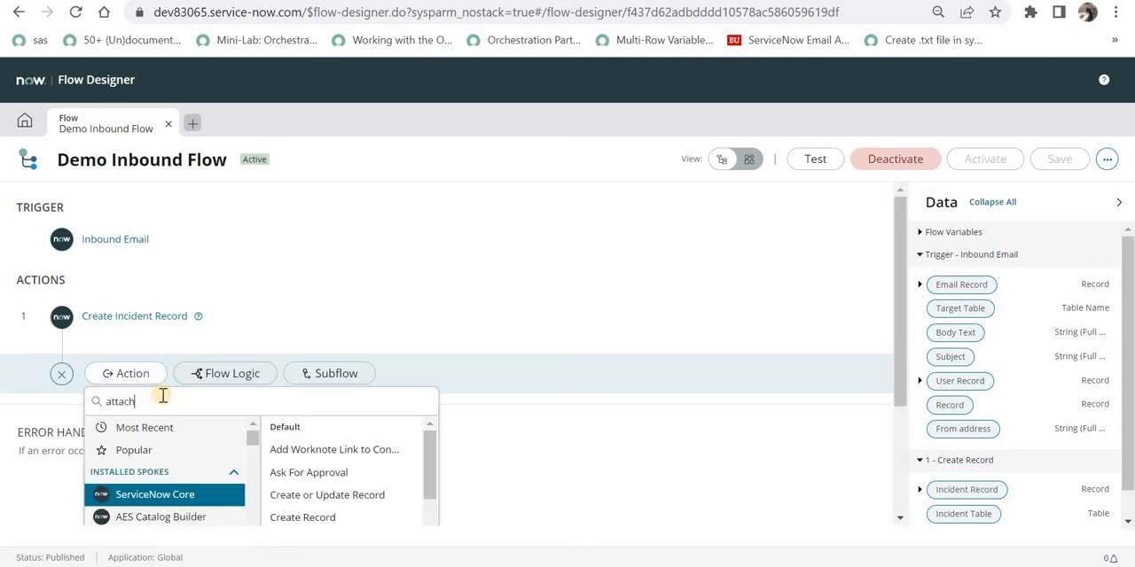
pyautogui.write('m')
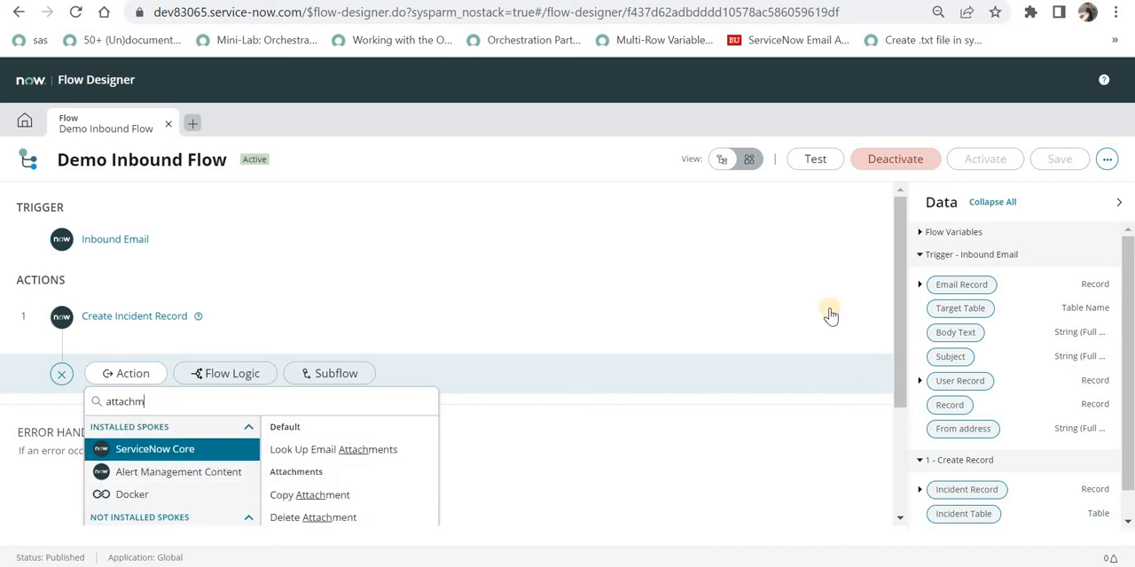
pyautogui.moveTo(898, 382); pyautogui.dragTo(894, 448)
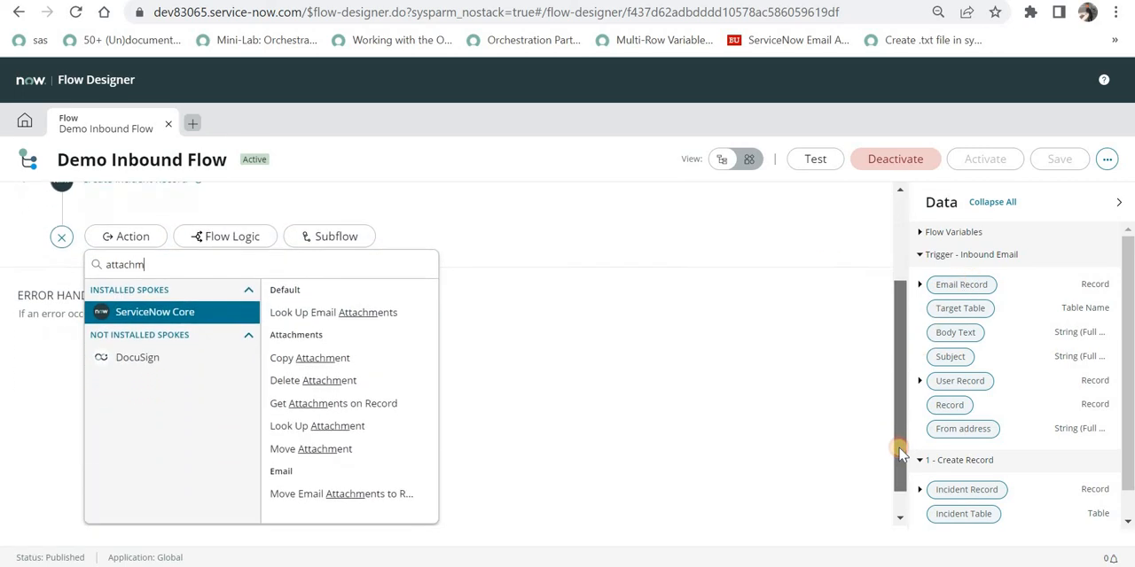
pyautogui.click(336, 491)
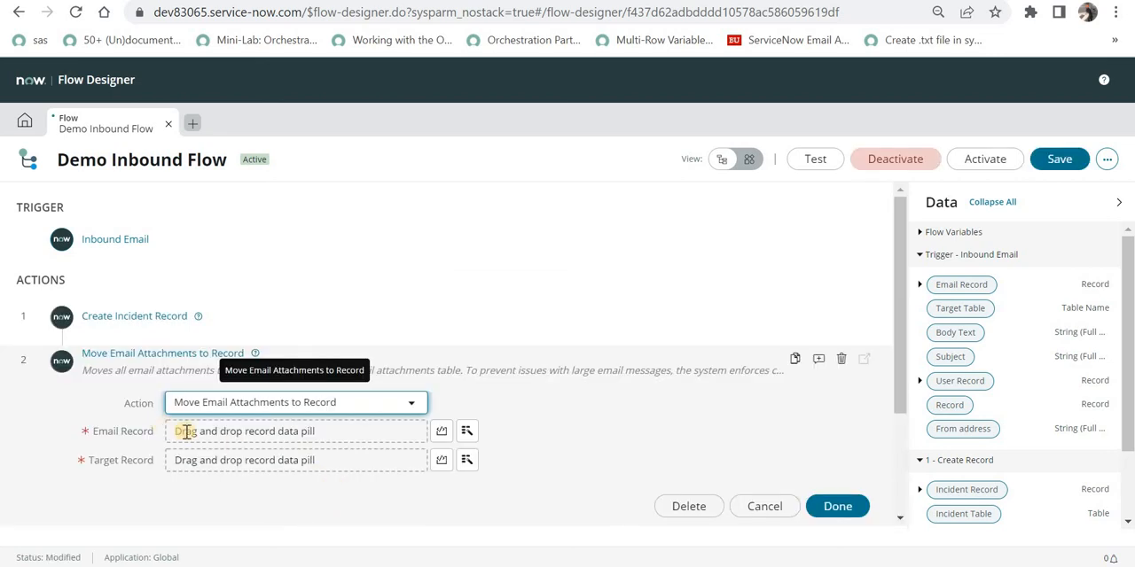
# Set Email Record to the trigger's Email Record pill and Target Record to the created Incident Record pill, then finish the action.
pyautogui.moveTo(956, 284); pyautogui.dragTo(296, 429)
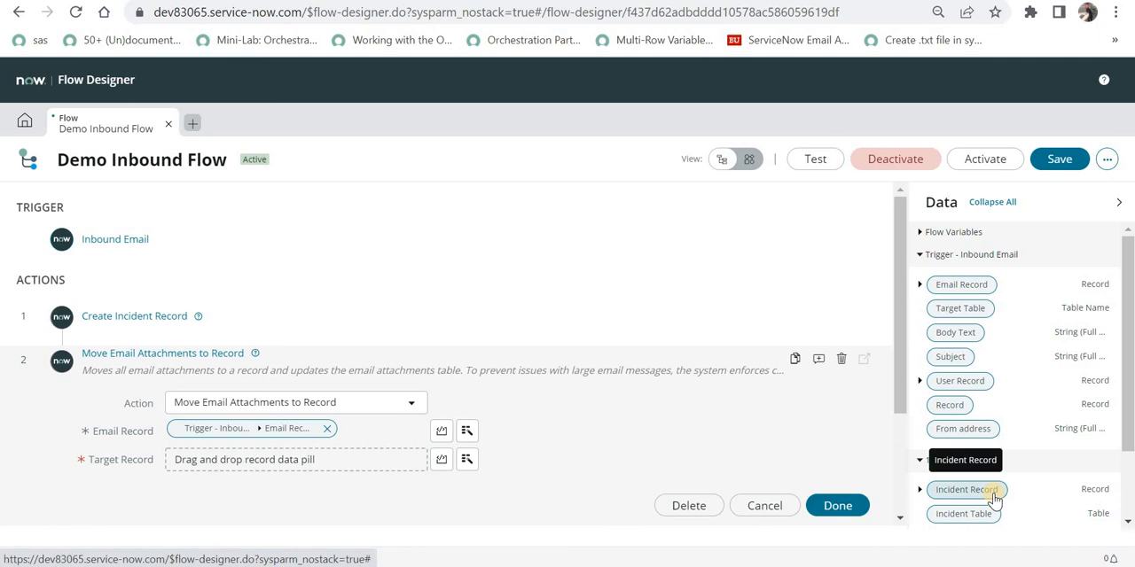
pyautogui.moveTo(994, 496); pyautogui.dragTo(357, 467)
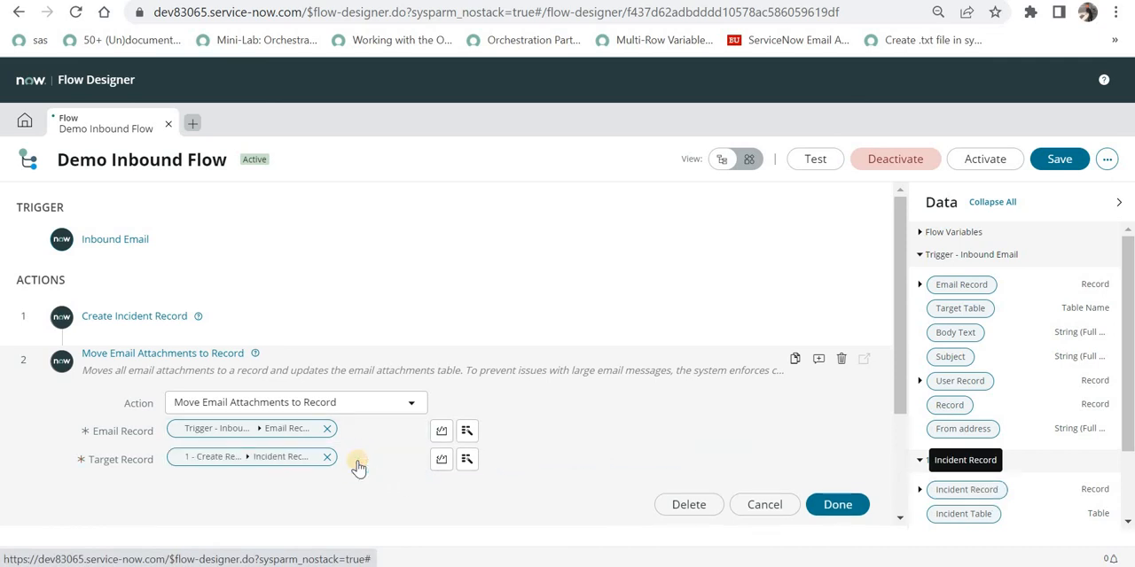
pyautogui.click(857, 503)
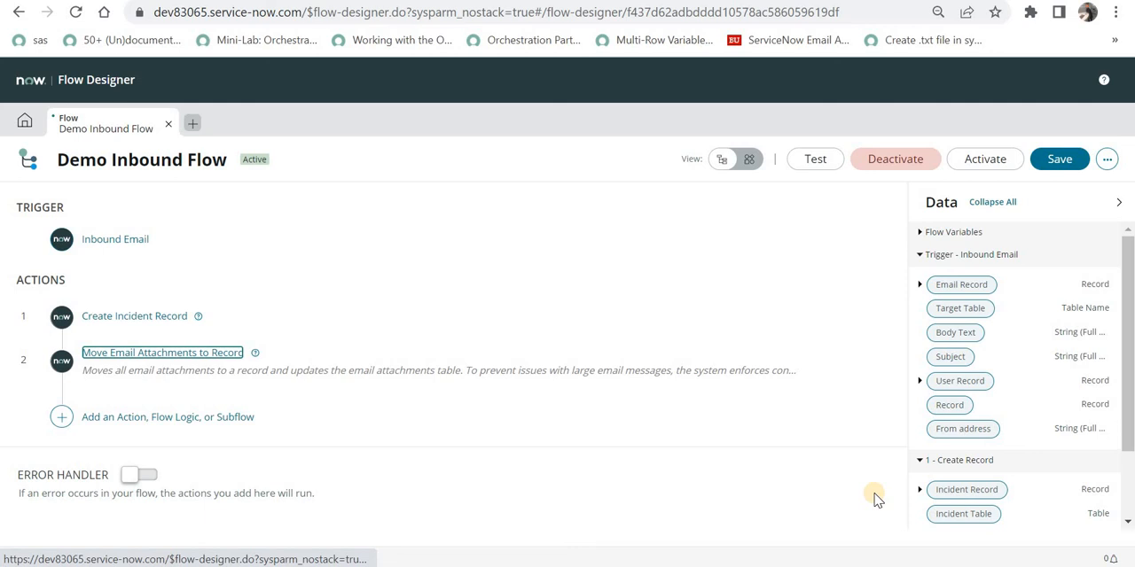
# Save the flow and activate it.
pyautogui.click(1049, 159)
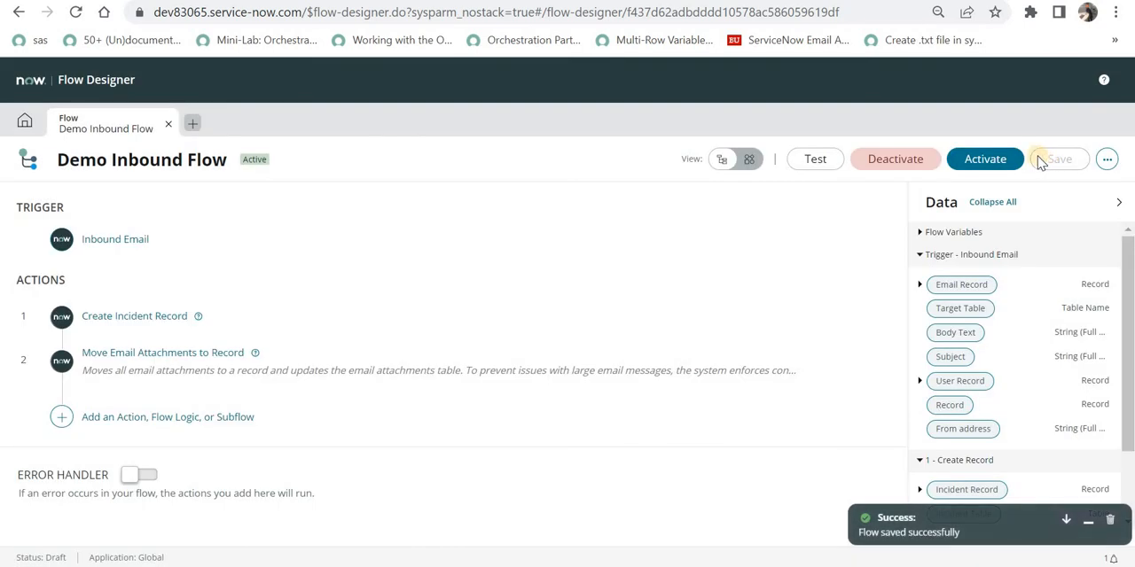
pyautogui.click(1005, 159)
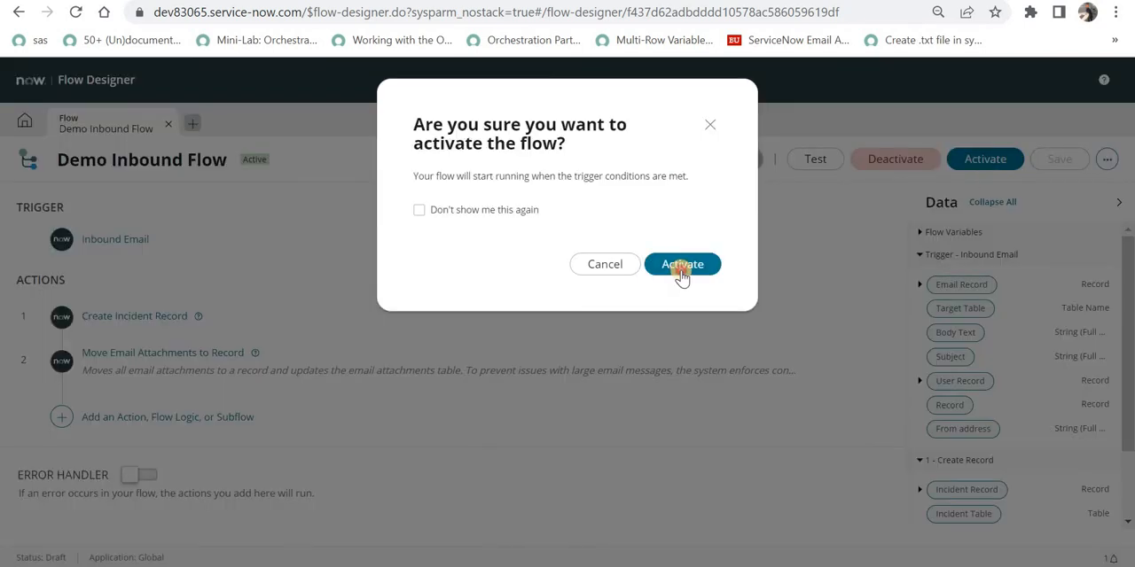
pyautogui.click(680, 269)
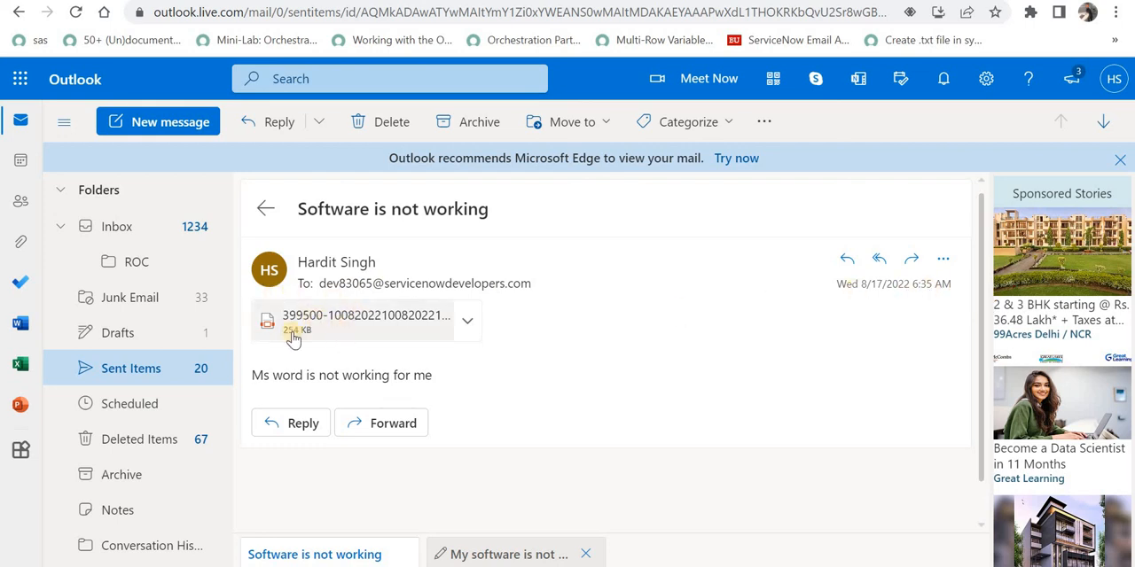
# Review the sent email with its PDF attachment, then refresh the received emails list and open the 'Software is not working' email.
pyautogui.moveTo(278, 375); pyautogui.dragTo(446, 377)
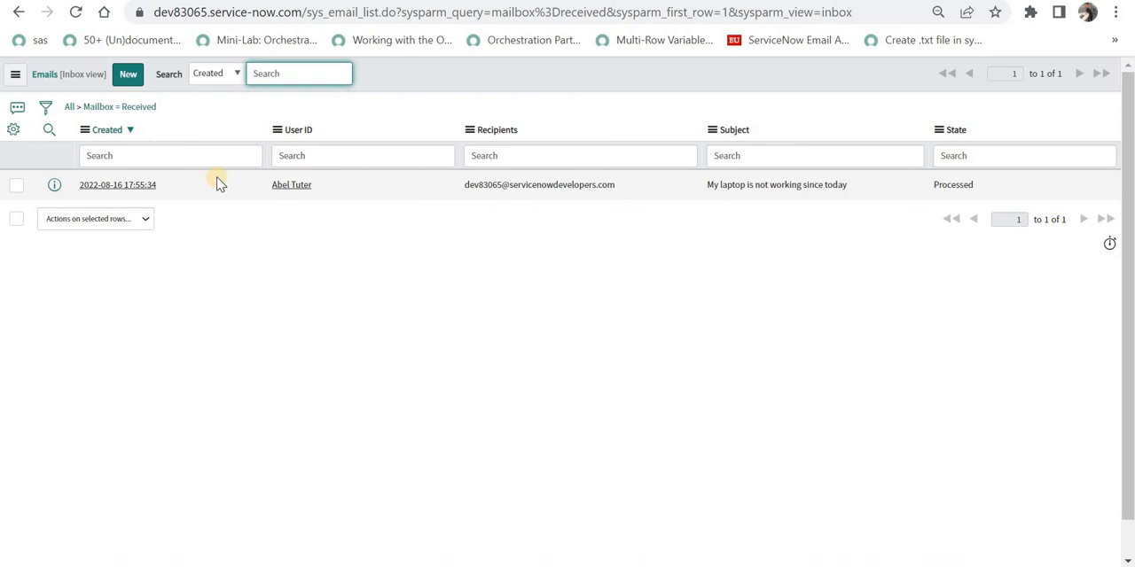
pyautogui.click(137, 106)
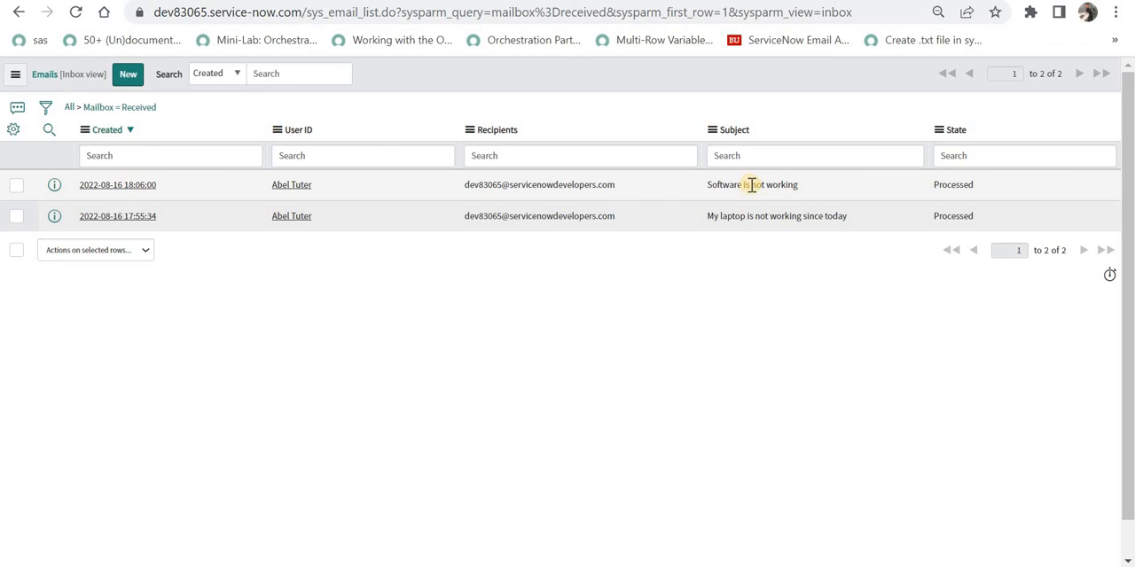
pyautogui.click(153, 186)
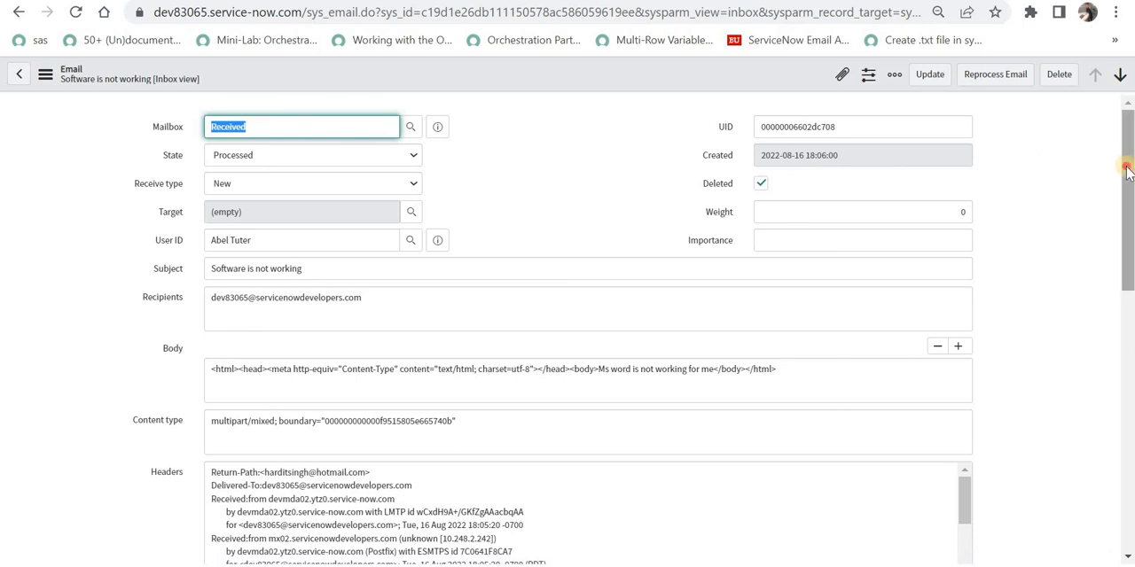
# Scroll to the email's Email Log and review the attachment entry.
pyautogui.moveTo(1126, 173); pyautogui.dragTo(1106, 441)
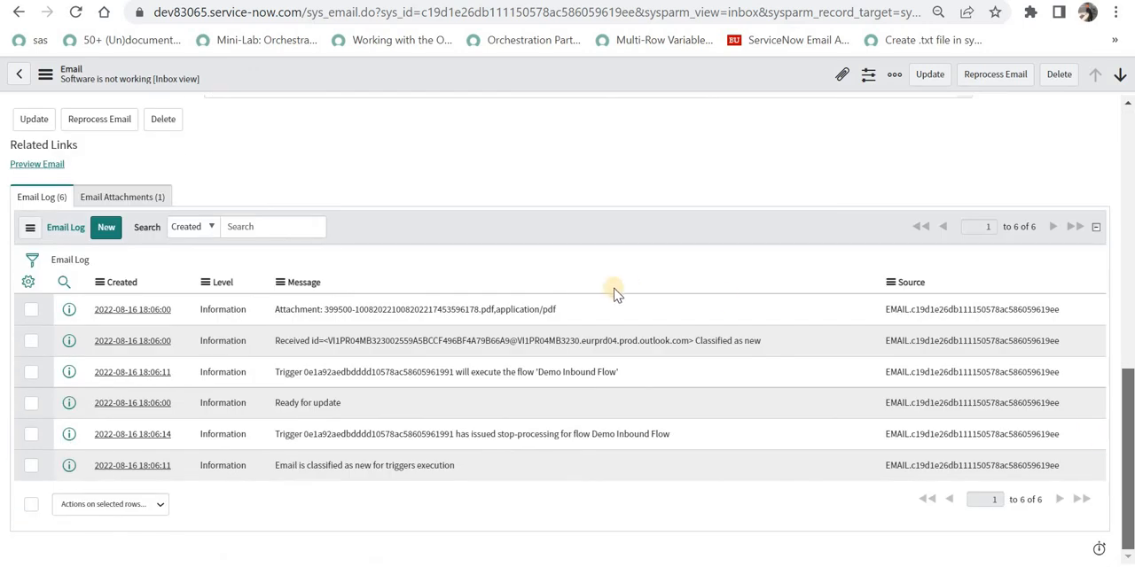
pyautogui.moveTo(314, 309); pyautogui.dragTo(495, 310)
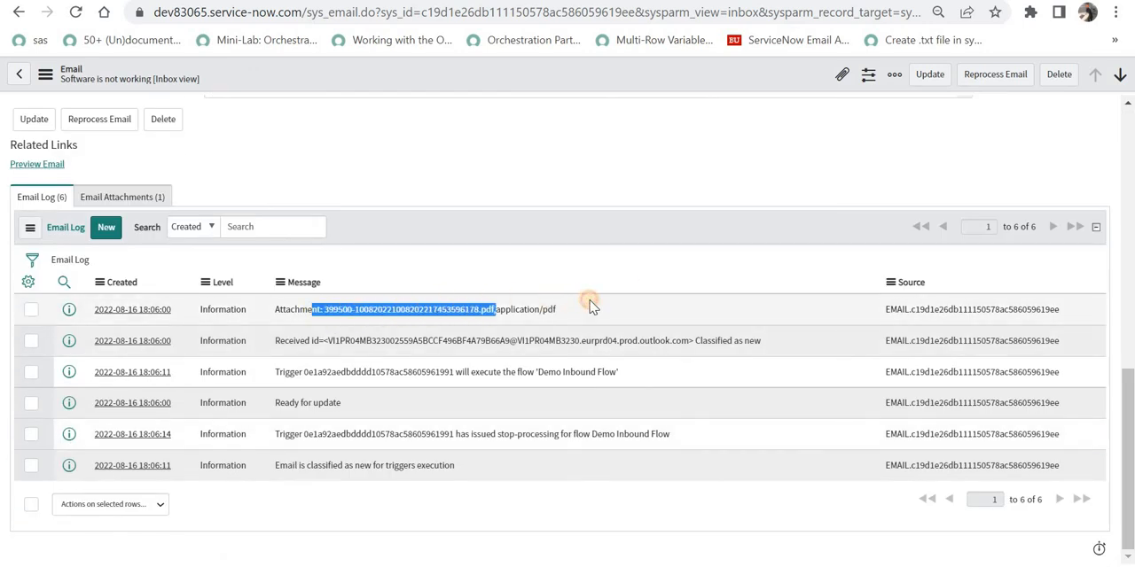
pyautogui.moveTo(593, 306); pyautogui.dragTo(887, 257)
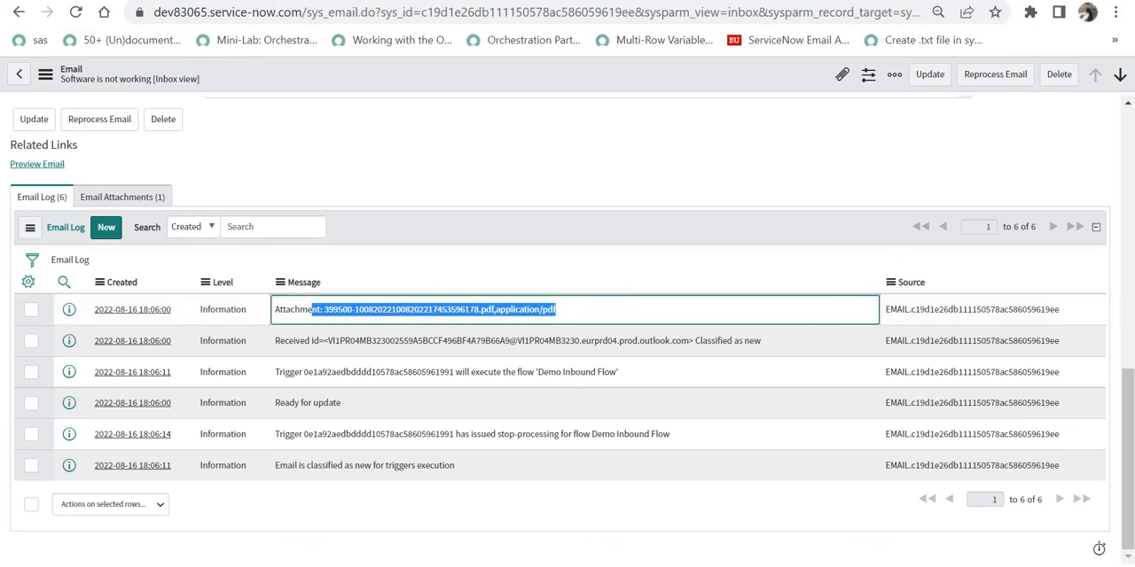
pyautogui.click(1129, 228)
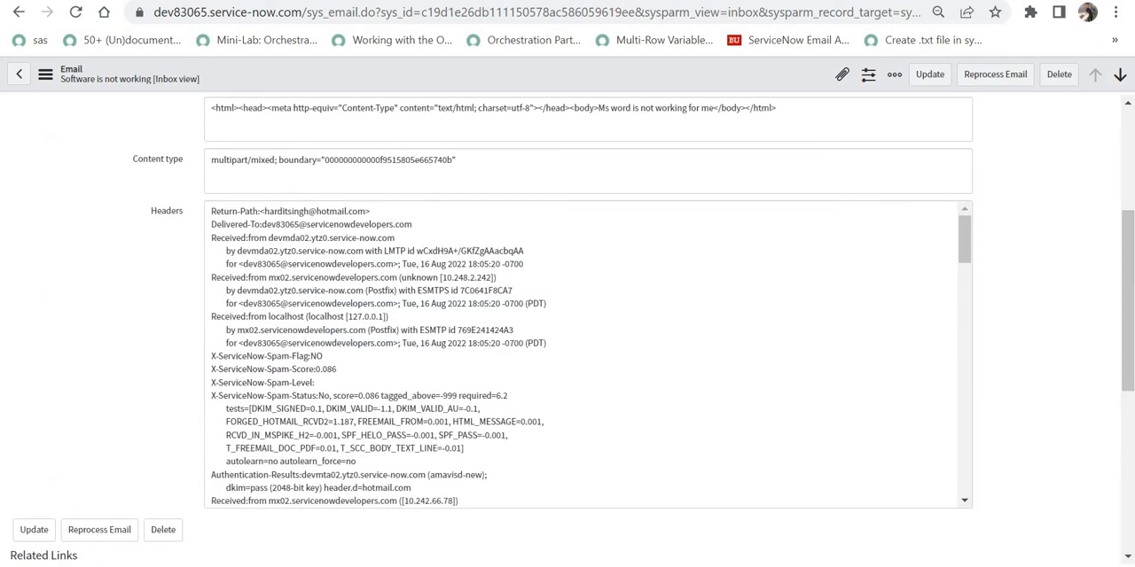
# Go back to the incident list, open the newest incident and review its attachment and description.
pyautogui.click(19, 11)
pyautogui.click(19, 11)
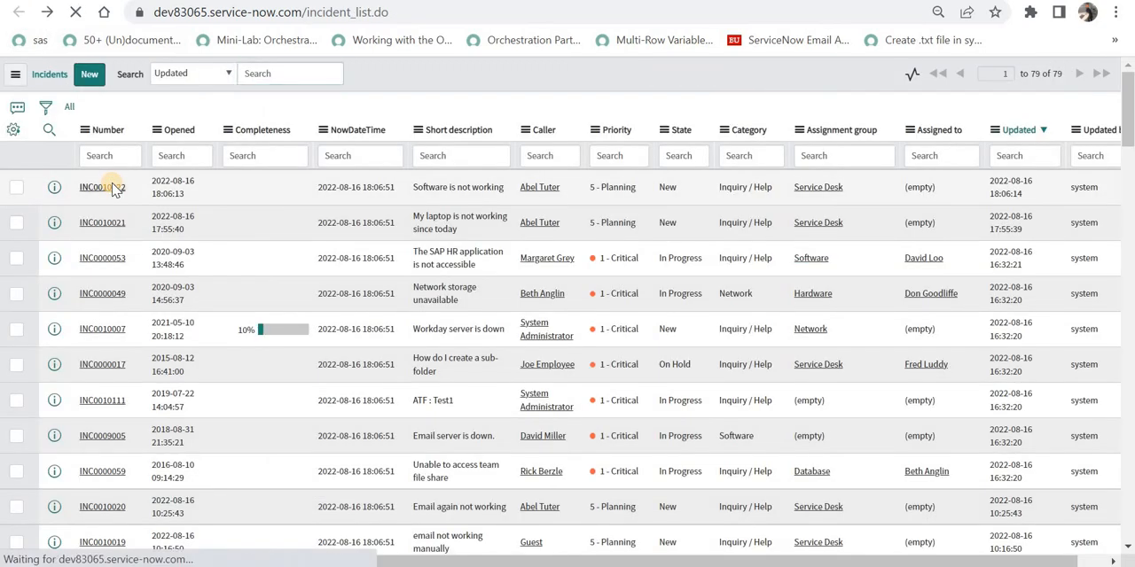
pyautogui.click(477, 201)
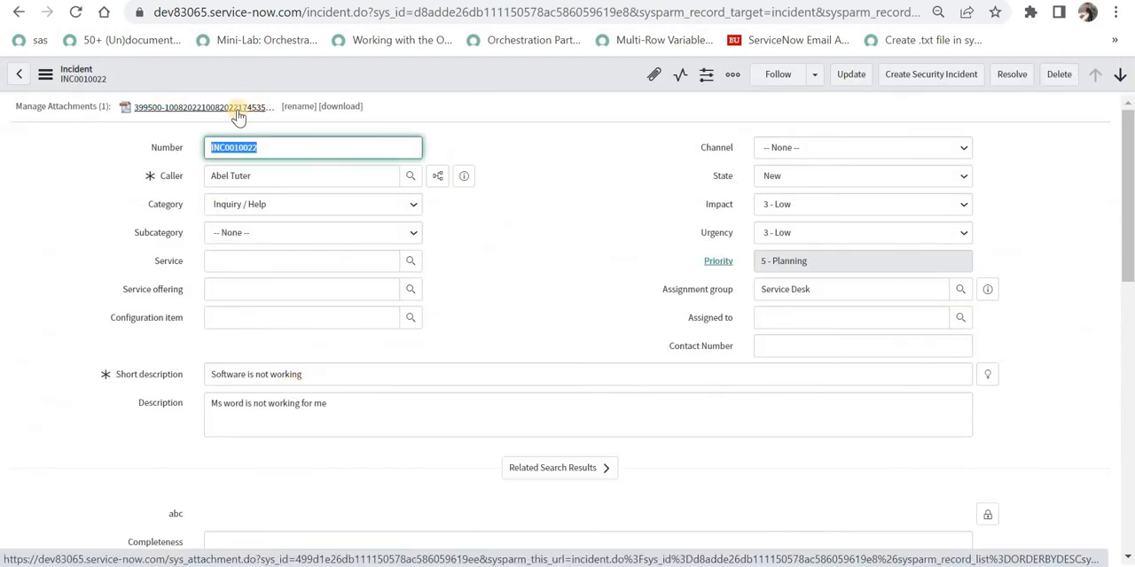
pyautogui.doubleClick(293, 404)
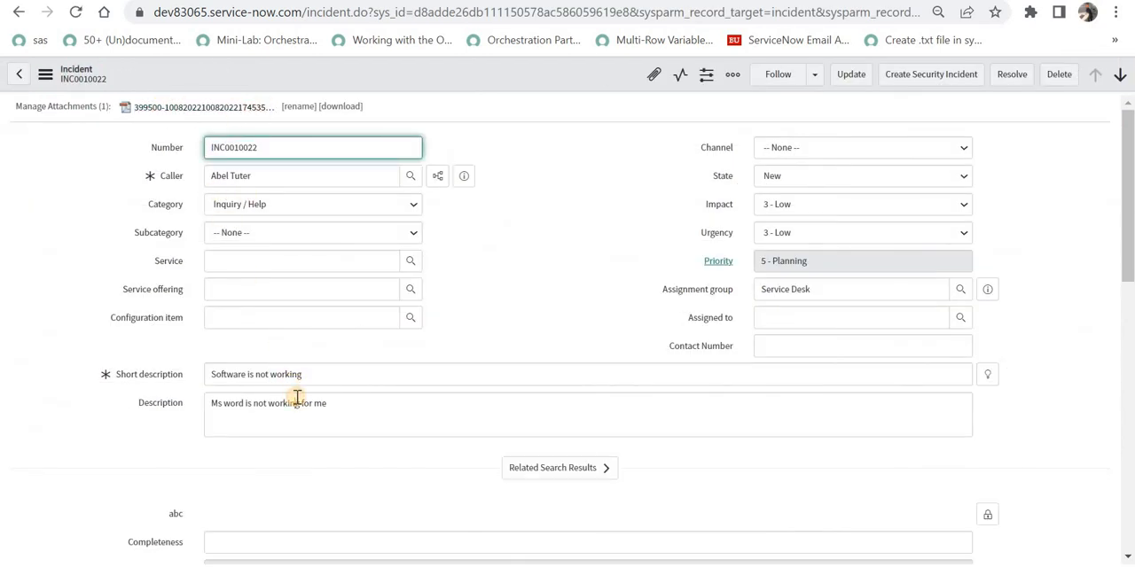